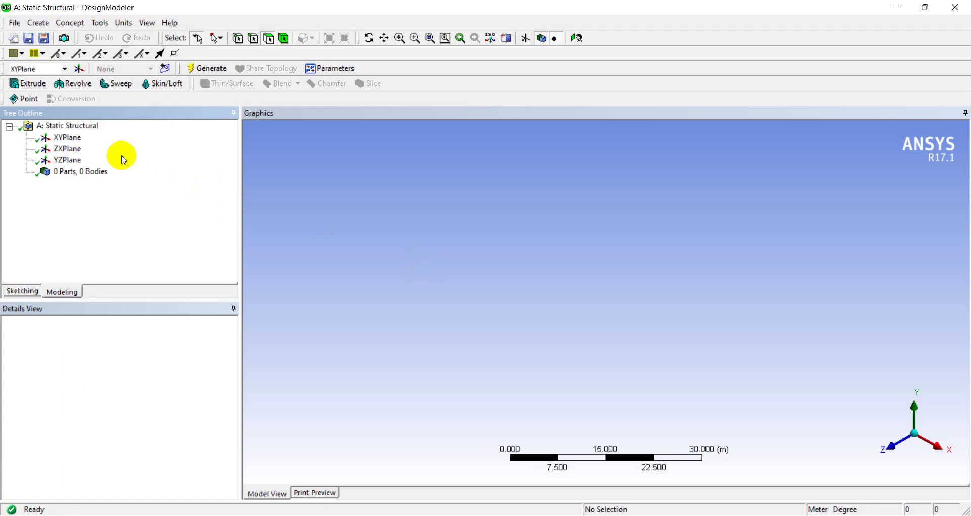
Step: Sketch a rectangle about 12.8 m wide and 10.1 m high on the XY plane, starting at the origin
left_click(67, 137)
left_click(569, 40)
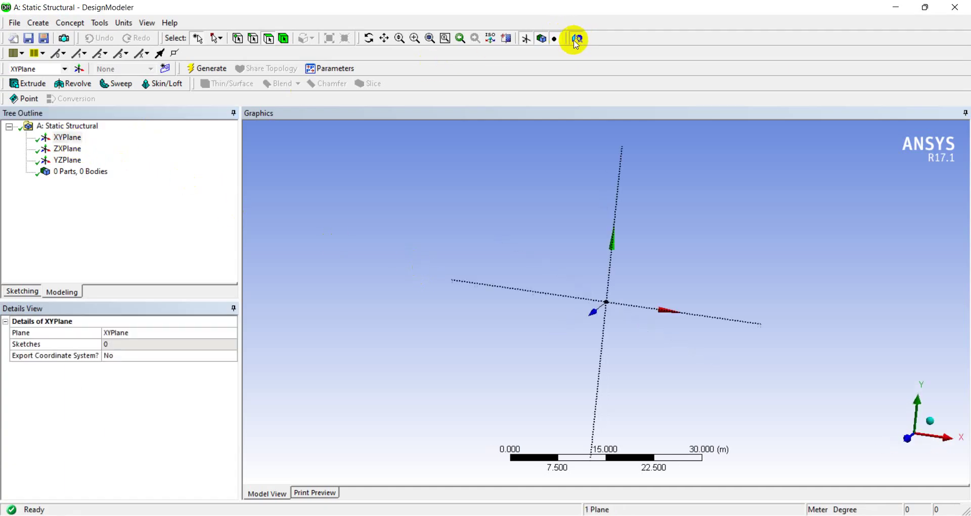
left_click(25, 293)
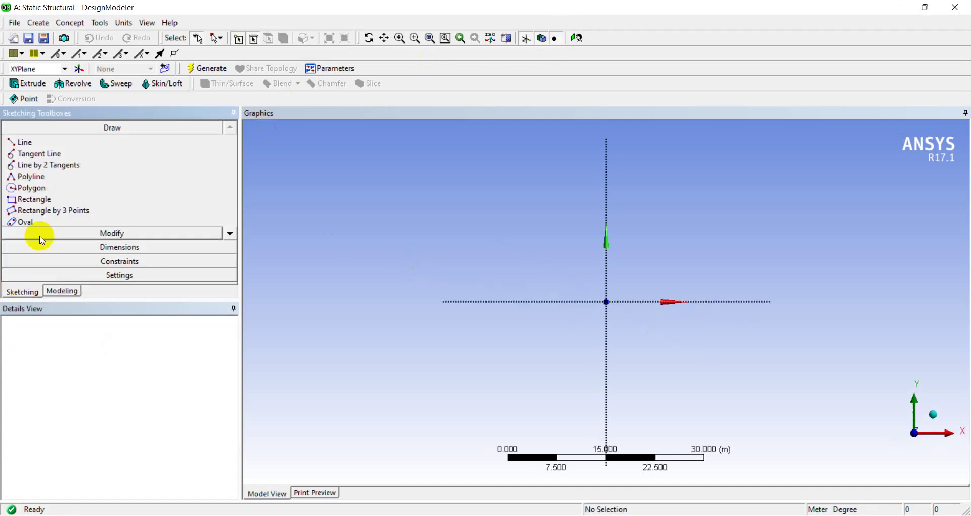
left_click(35, 199)
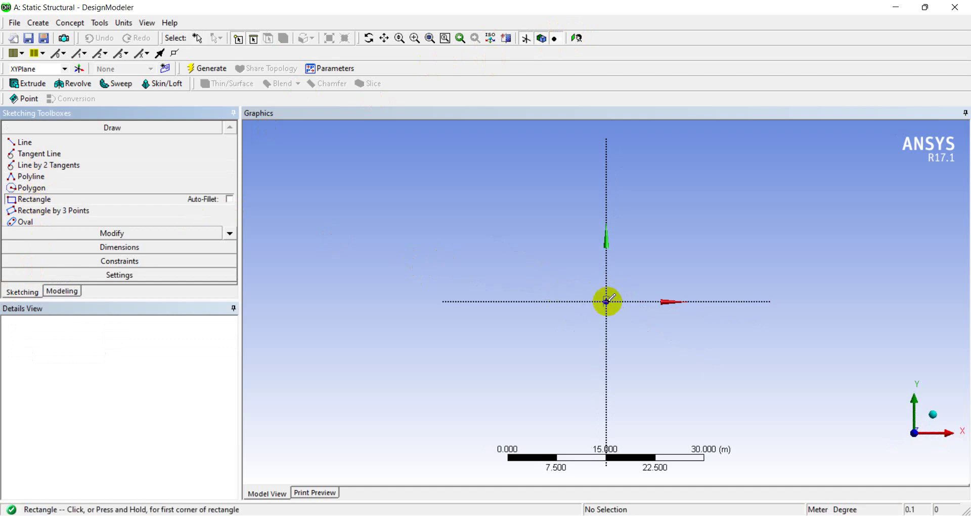
left_click(606, 301)
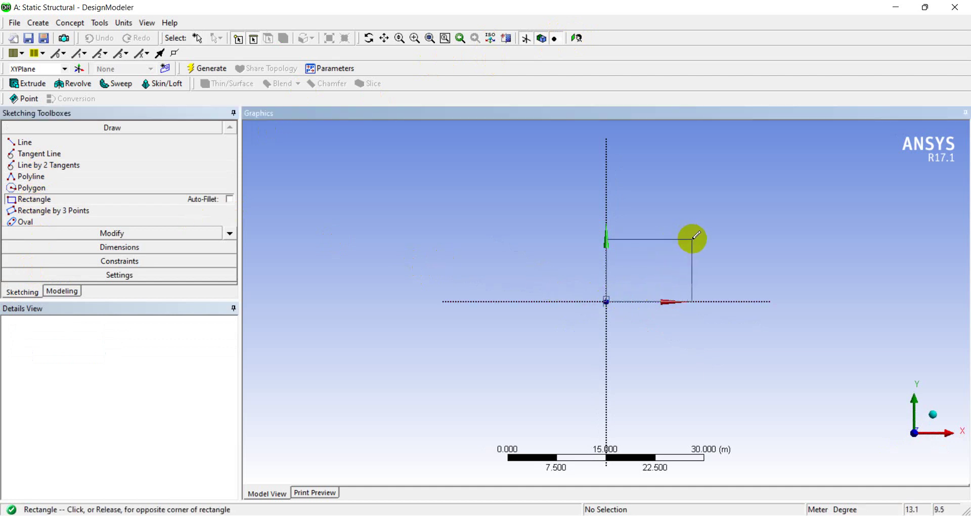
left_click(691, 235)
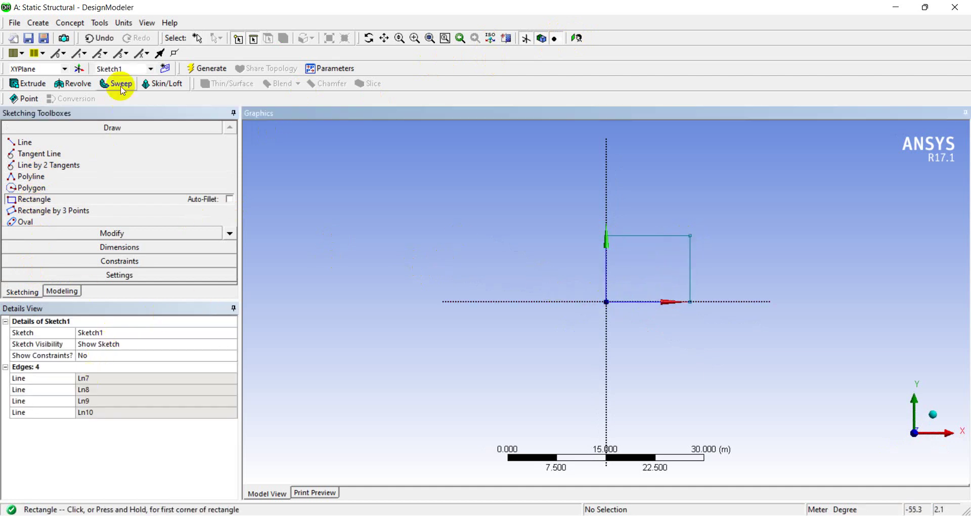
Step: Switch the units to millimetres and dimension the rectangle's width and height
left_click(123, 23)
left_click(133, 63)
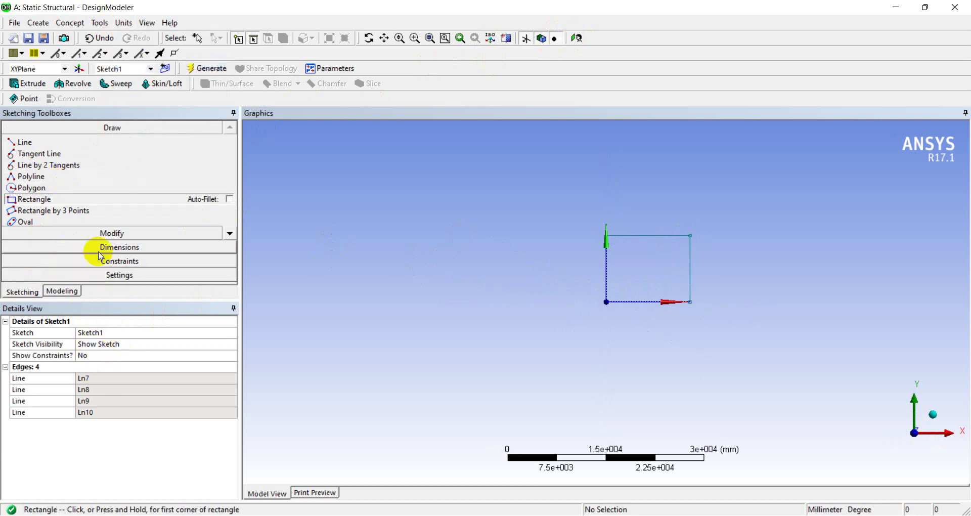
left_click(103, 249)
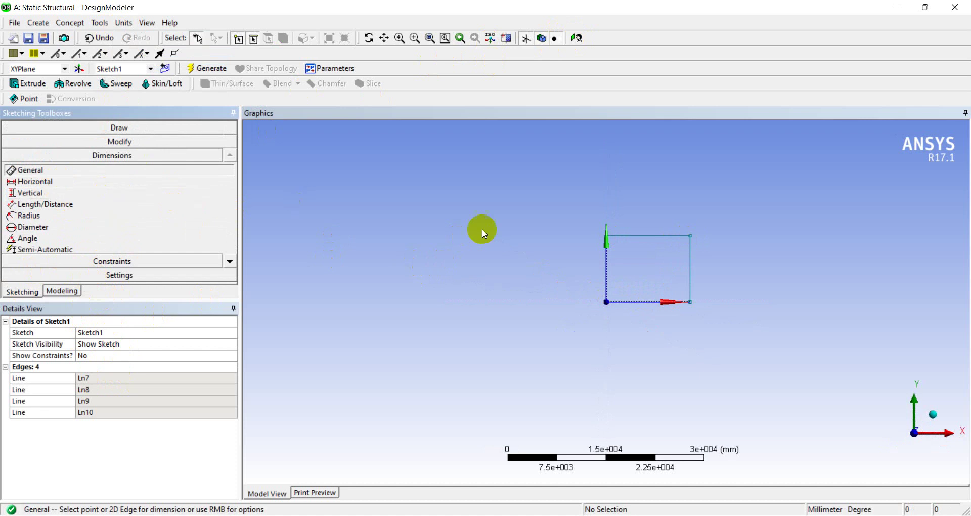
left_click(641, 240)
left_click(639, 217)
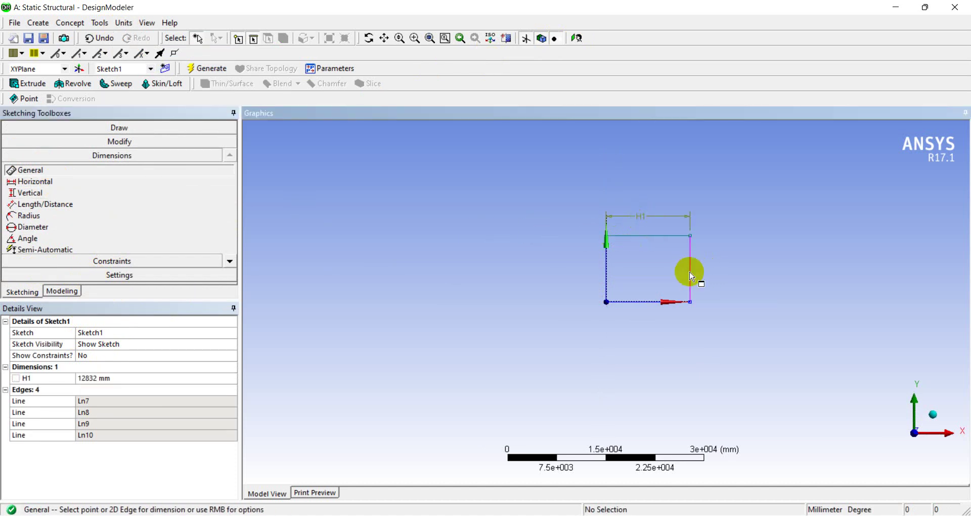
left_click(691, 276)
left_click(707, 272)
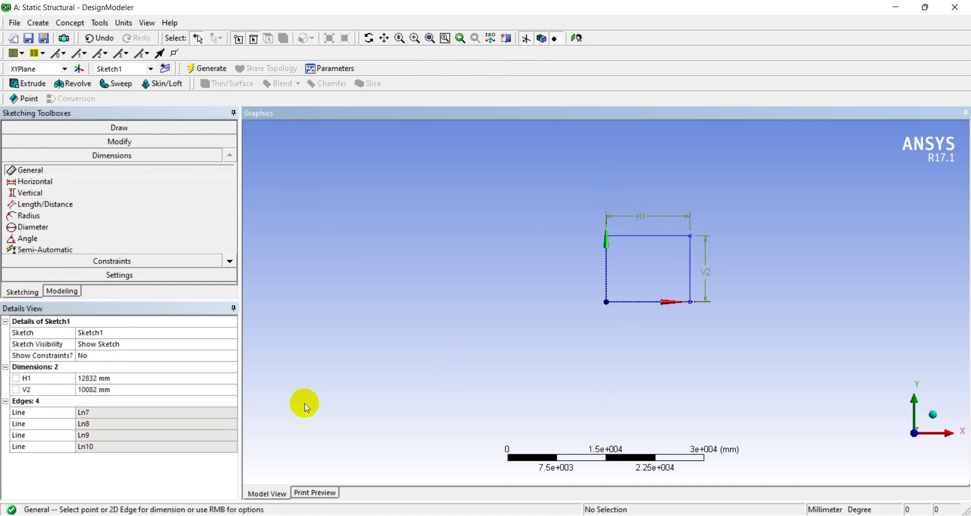
Step: Set the rectangle's width H1 and height V2 to 120 mm each
left_click(97, 378)
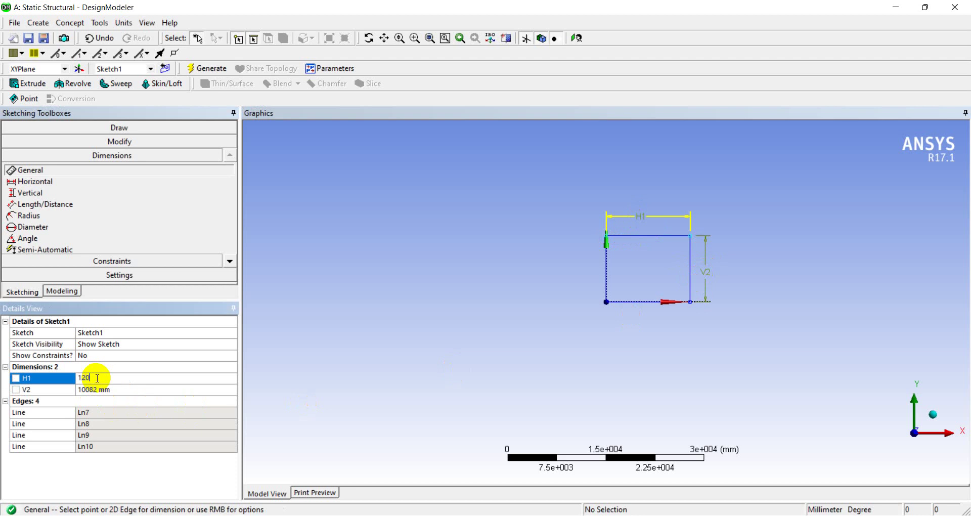
left_click(59, 386)
left_click(92, 390)
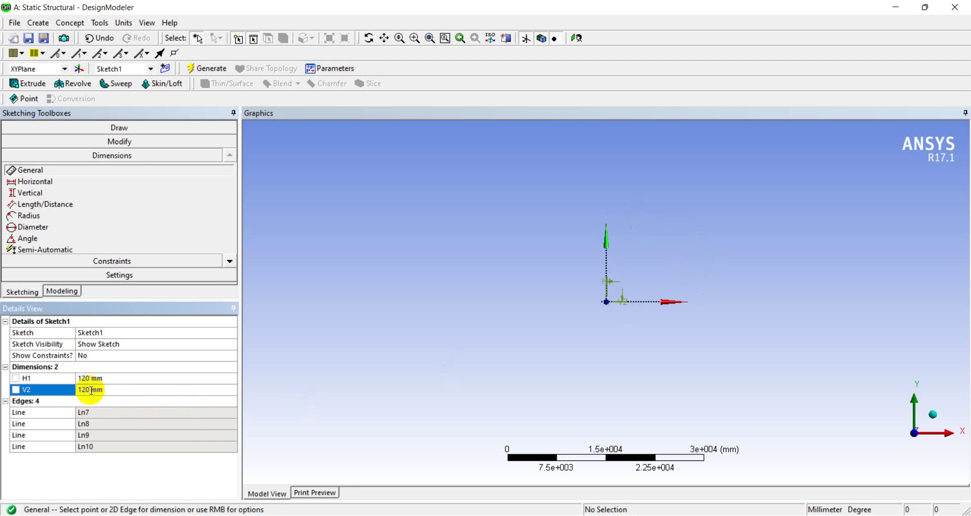
key("Return")
Step: Extrude the square sketch to a depth of 1500 mm as added material and generate the beam
scroll(601, 288, "up", 5)
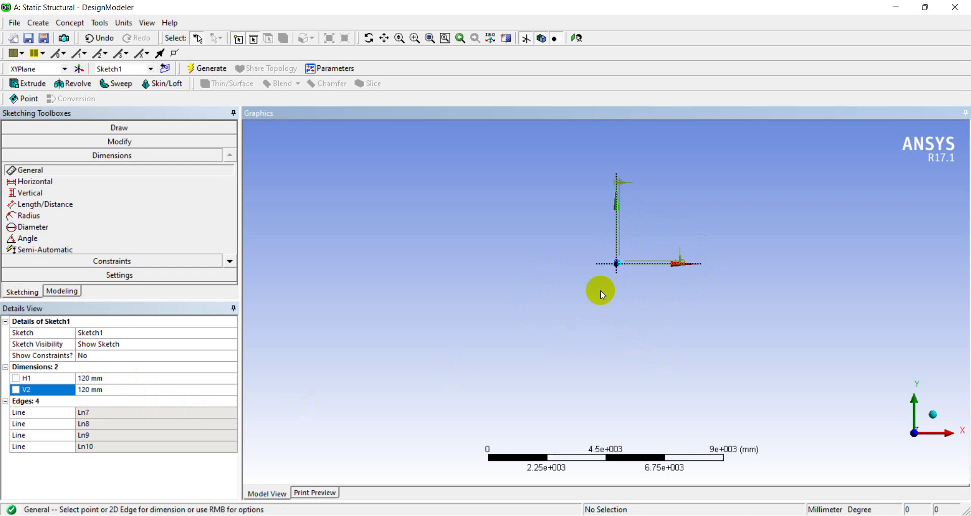
scroll(639, 277, "up", 3)
right_click_drag(523, 225, 650, 326)
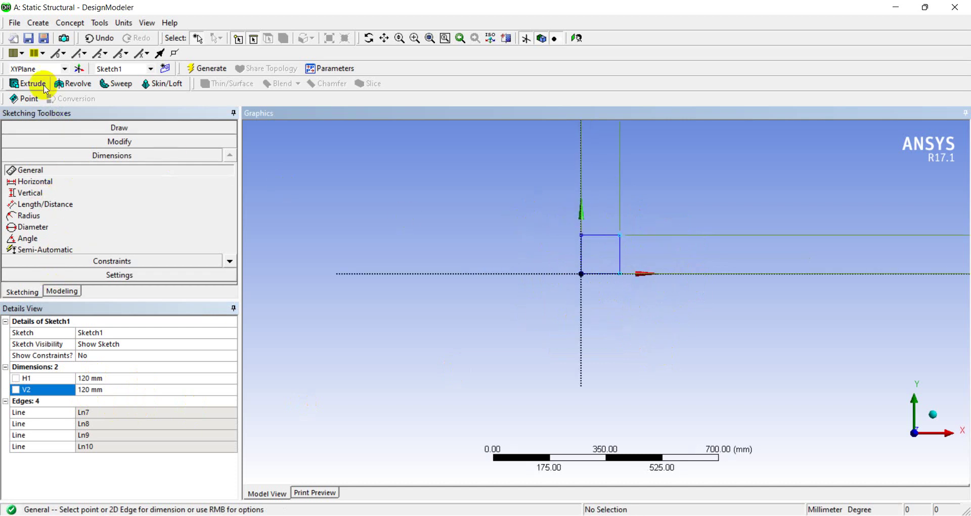
left_click(34, 85)
left_click(109, 401)
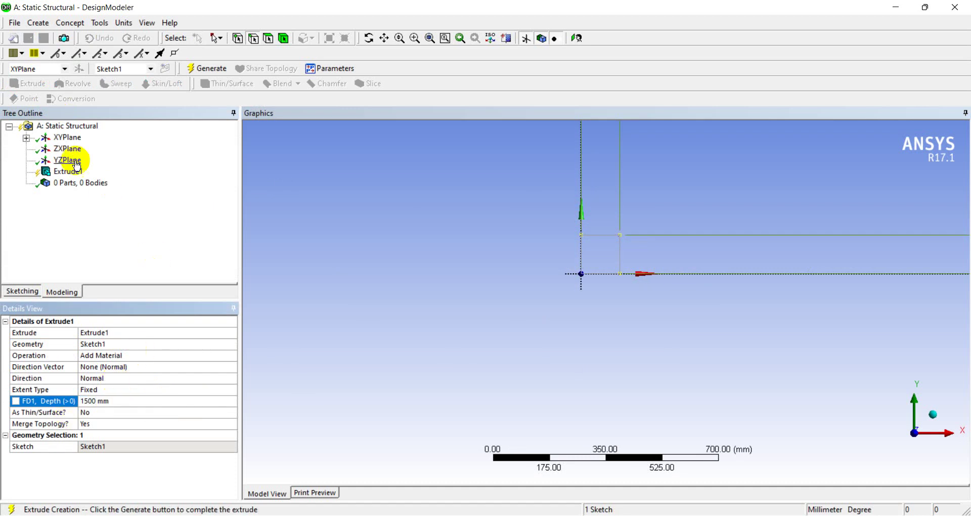
left_click(198, 68)
Step: Create a new plane of type From Face on the beam's upper long face and generate it
middle_click_drag(408, 254, 354, 282)
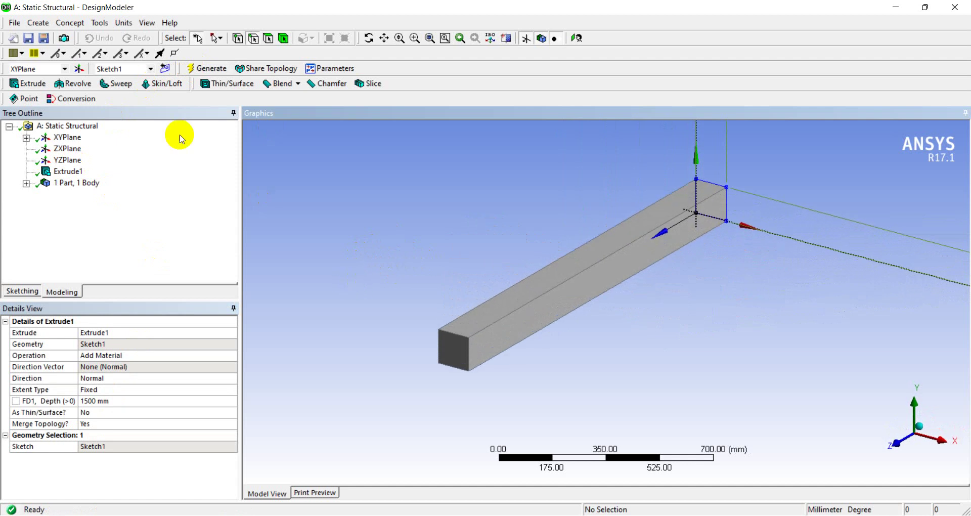
left_click(39, 23)
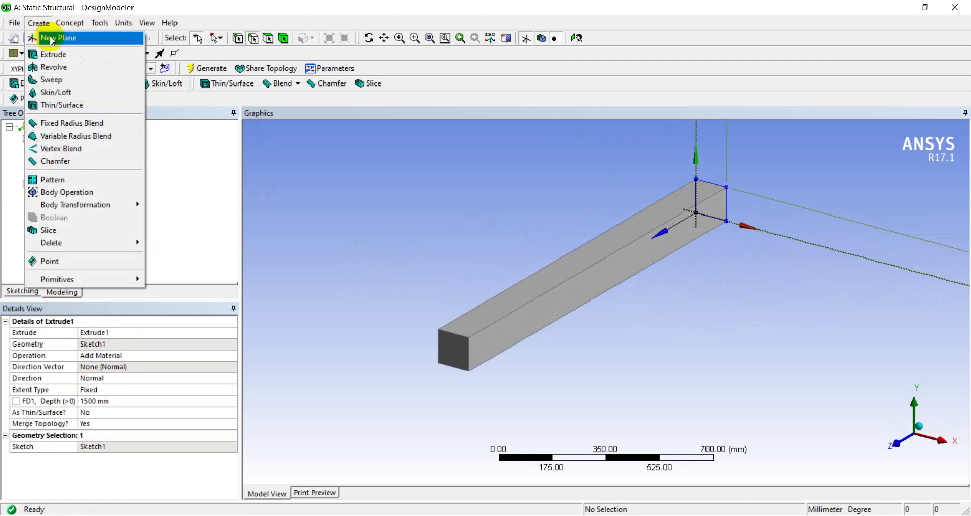
left_click(51, 38)
left_click(169, 344)
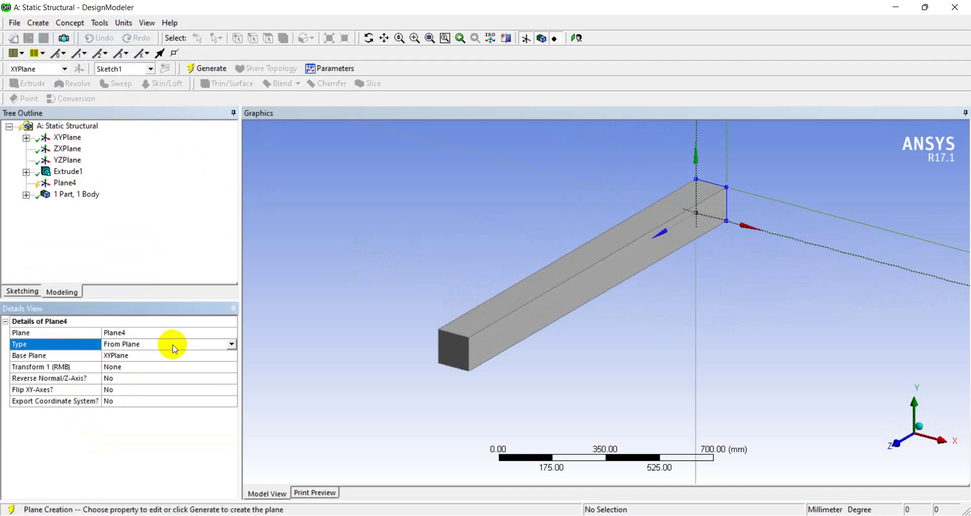
left_click(231, 344)
left_click(186, 362)
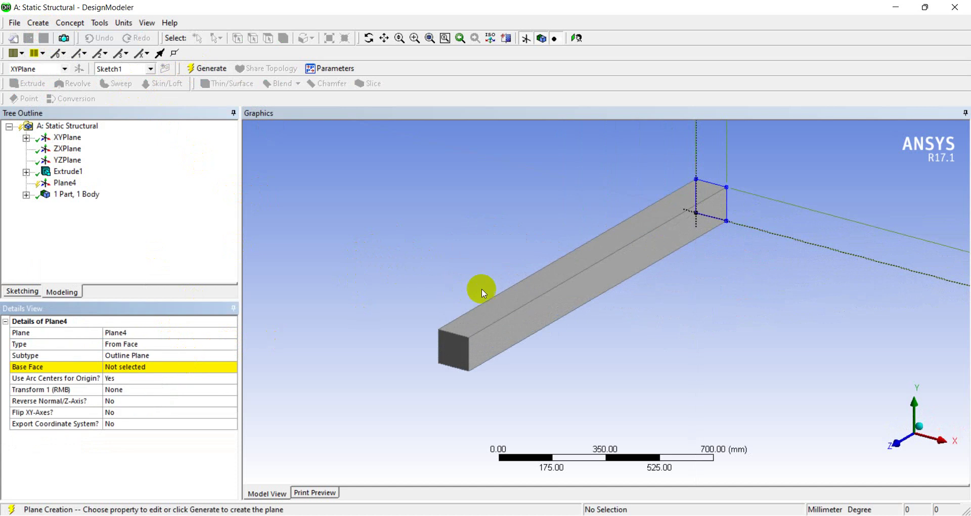
left_click(192, 366)
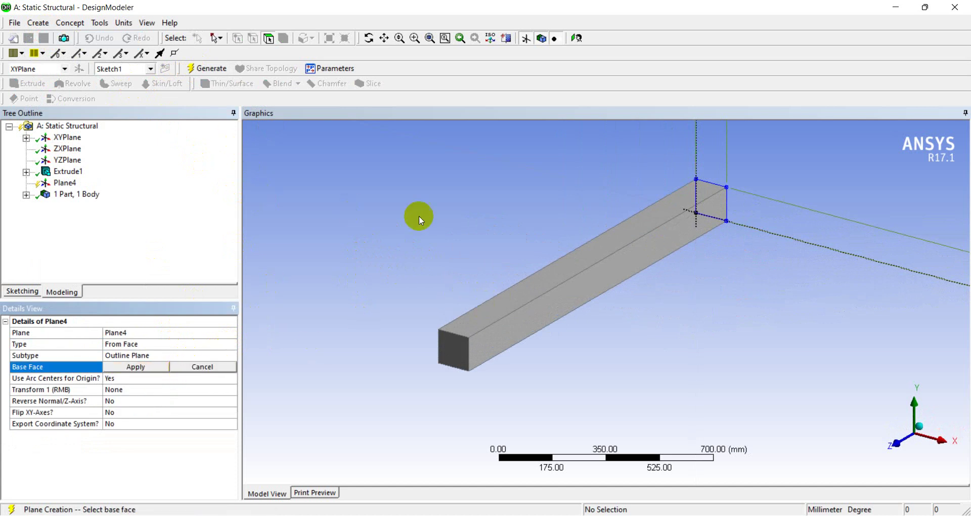
left_click(531, 293)
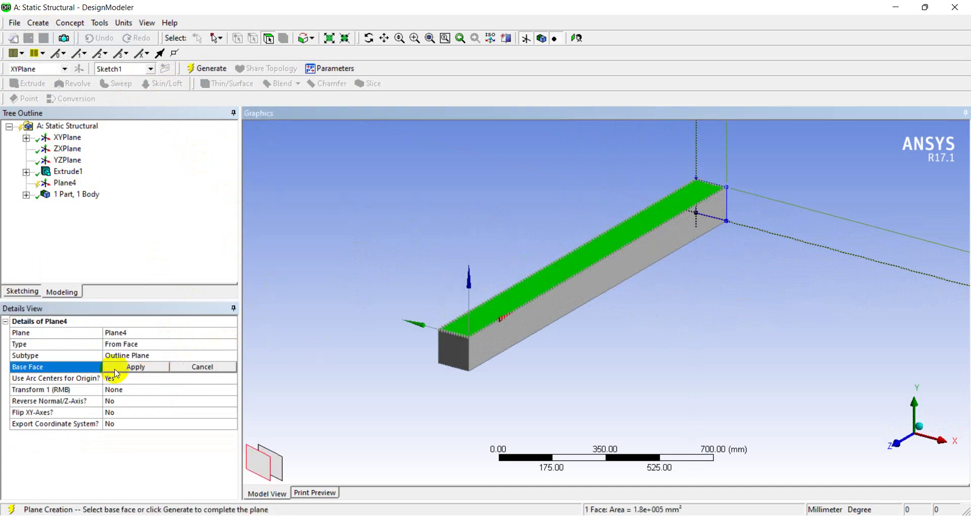
left_click(136, 367)
left_click(208, 68)
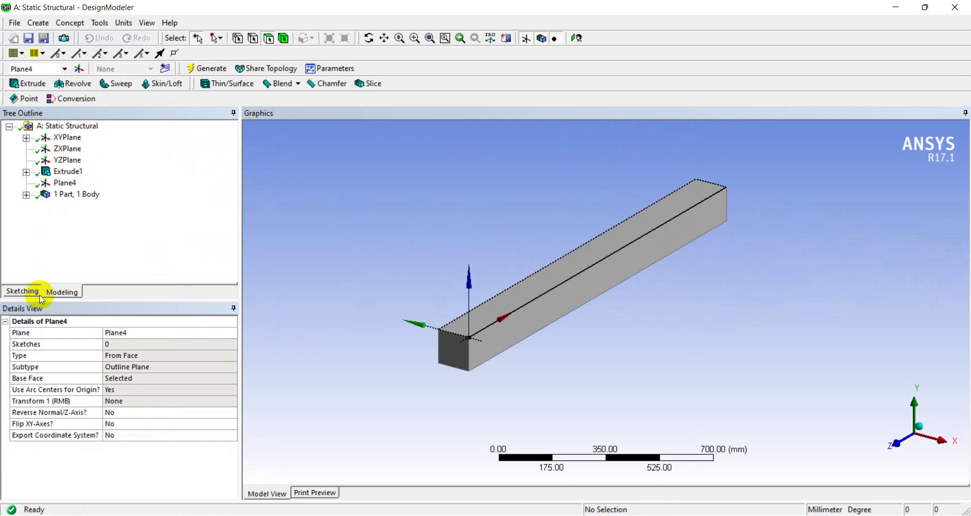
Step: On the new plane, offset the face's far end edge into two cross lines, the nearer one about 512 mm from that edge
left_click(22, 292)
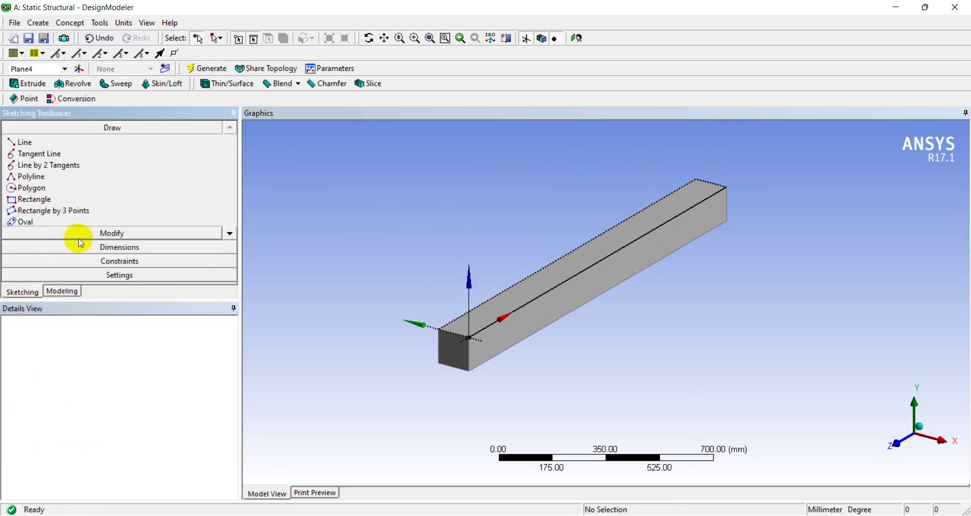
left_click(81, 237)
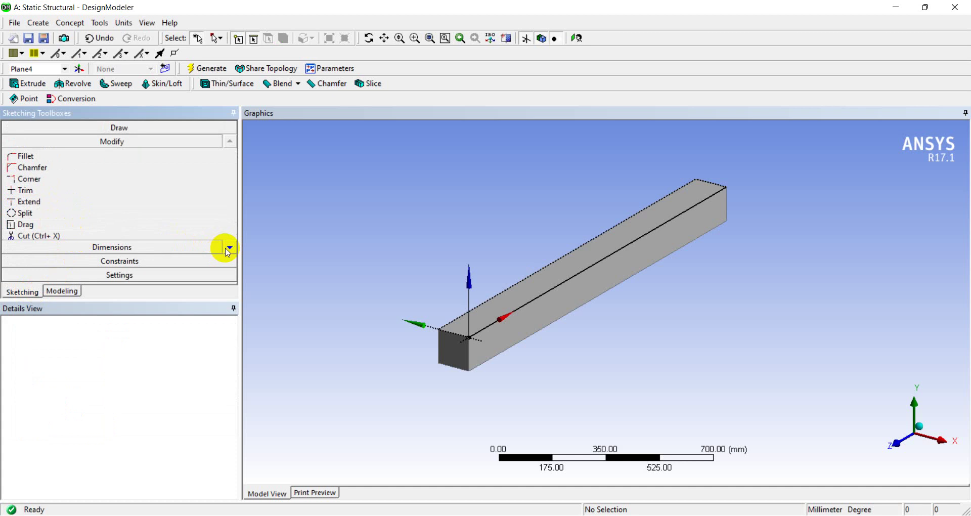
left_click(232, 249)
left_click(230, 248)
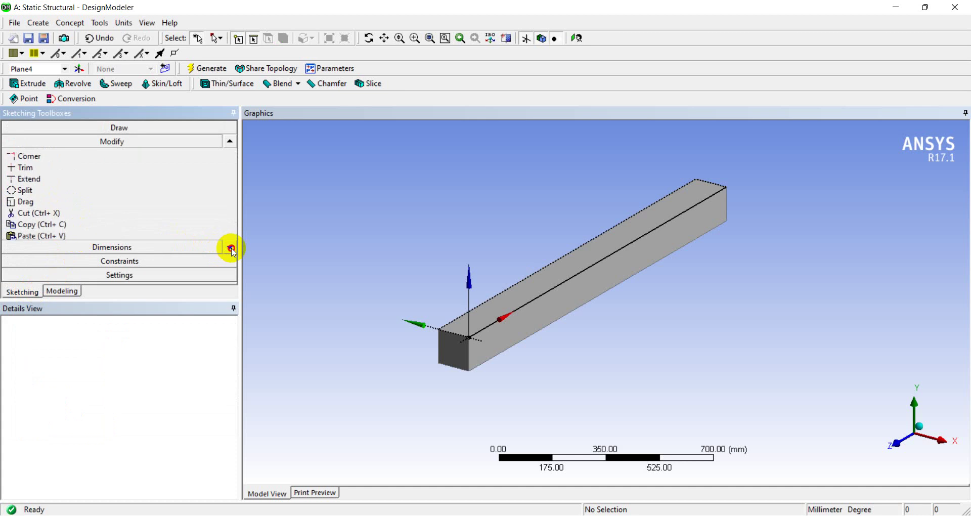
left_click(231, 248)
left_click(231, 248)
left_click(231, 248)
left_click(230, 248)
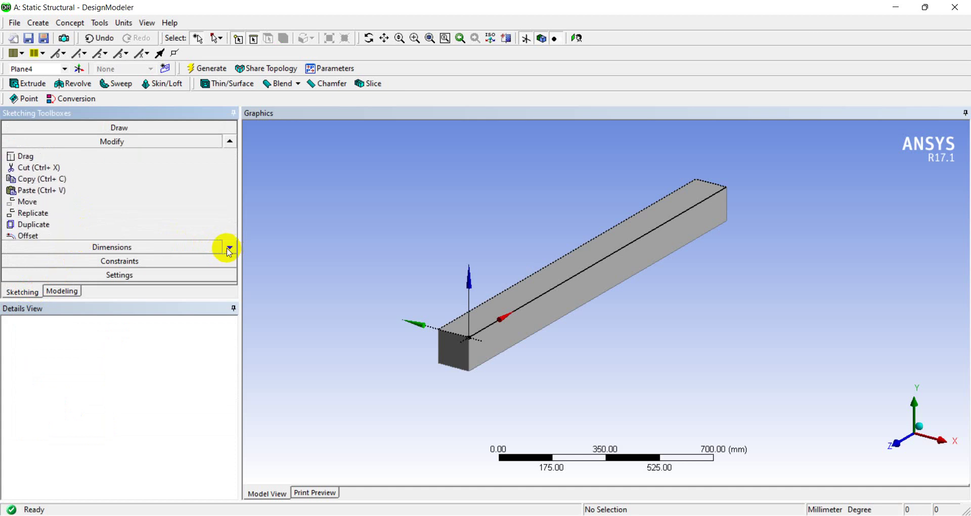
left_click(91, 236)
middle_click_drag(522, 198, 466, 217)
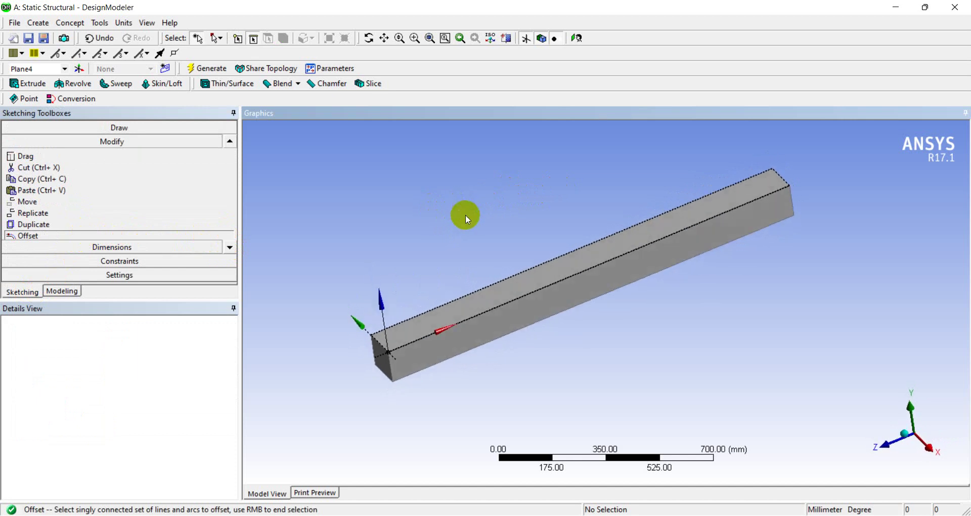
right_click(783, 181)
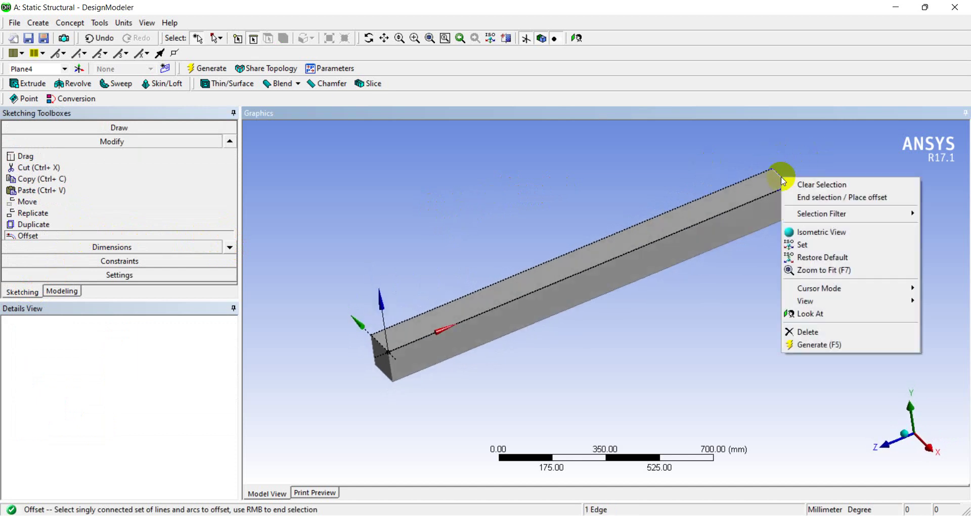
left_click(816, 198)
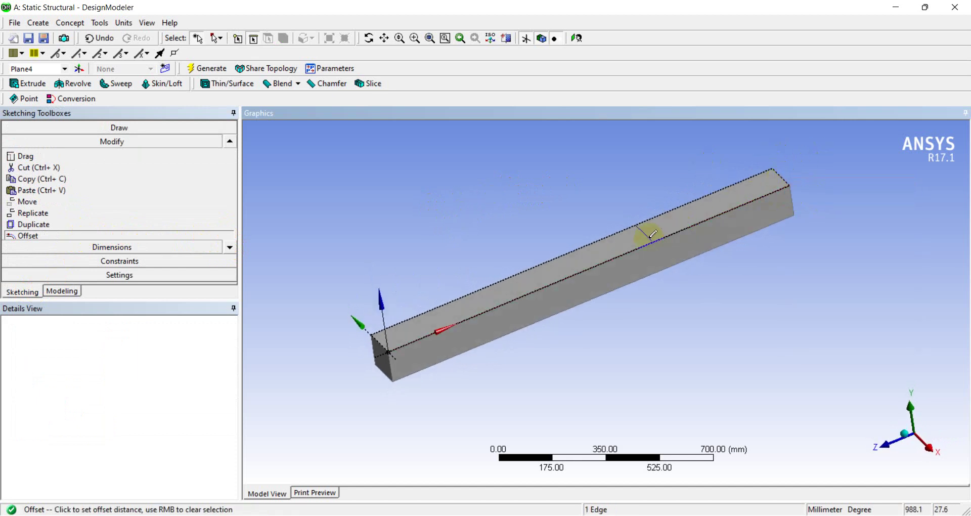
left_click(652, 234)
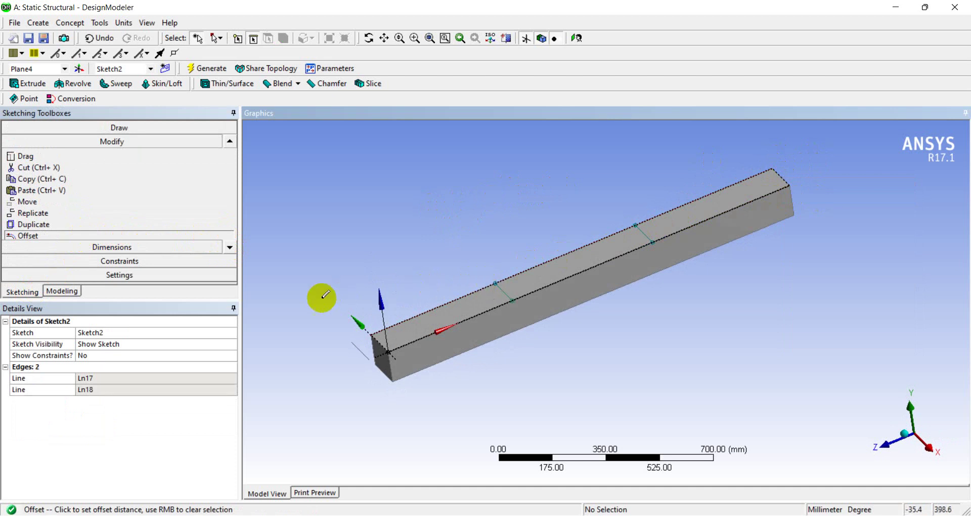
left_click(193, 69)
Step: Add a horizontal dimension from the upper face's far end edge to the nearer cross line
mouse_move(477, 191)
middle_mouse_down()
mouse_move(431, 181)
mouse_move(481, 206)
mouse_move(485, 197)
middle_mouse_up()
left_click(156, 248)
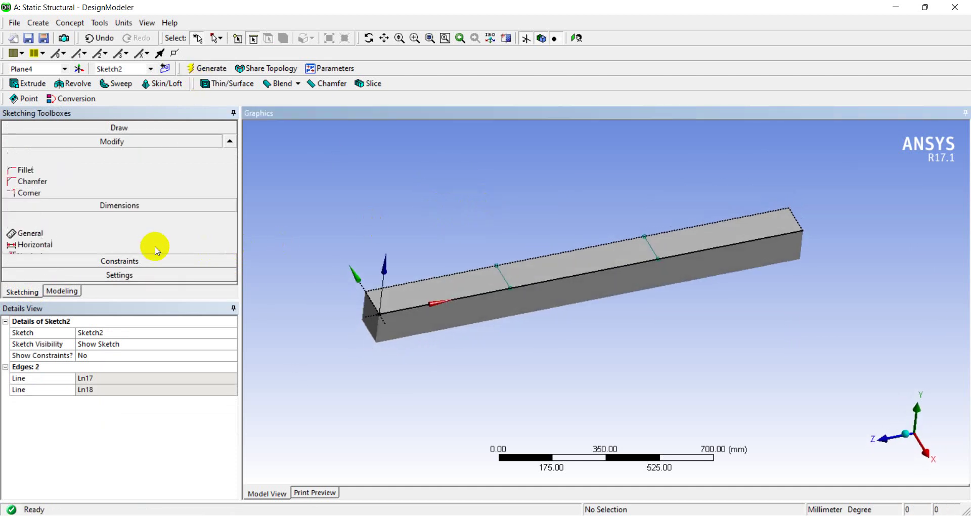
left_click(59, 181)
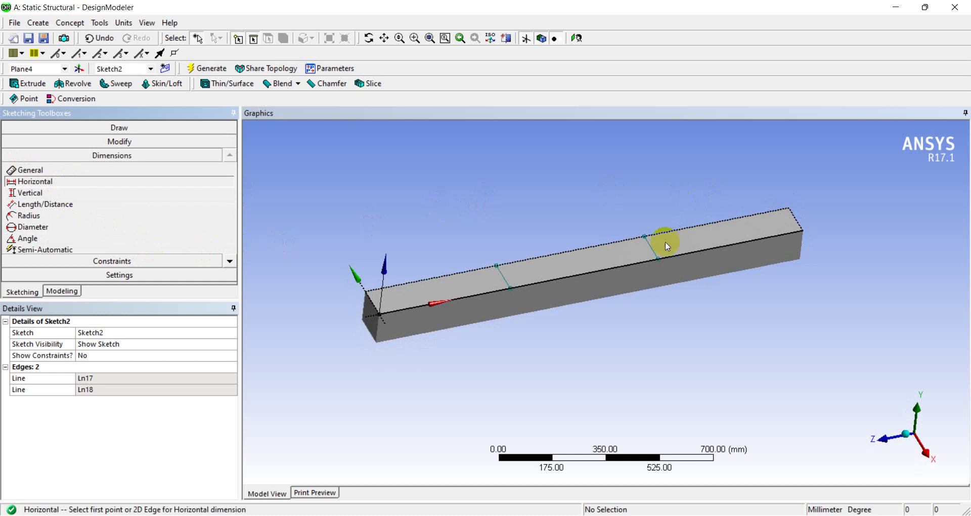
left_click(797, 222)
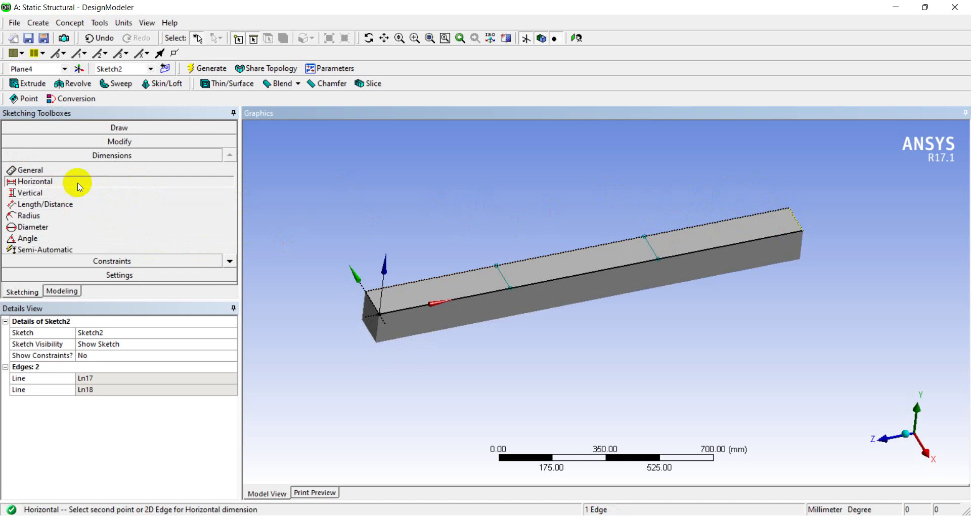
left_click(650, 247)
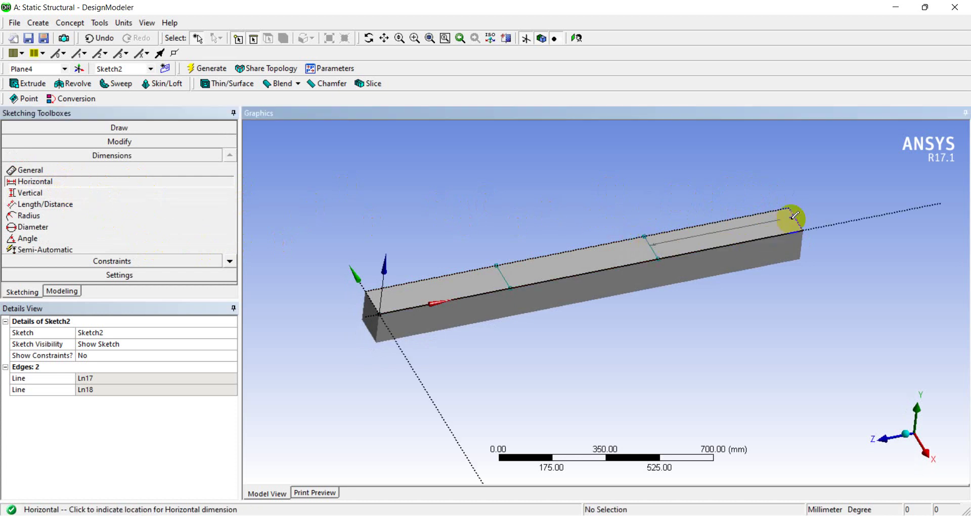
left_click(764, 180)
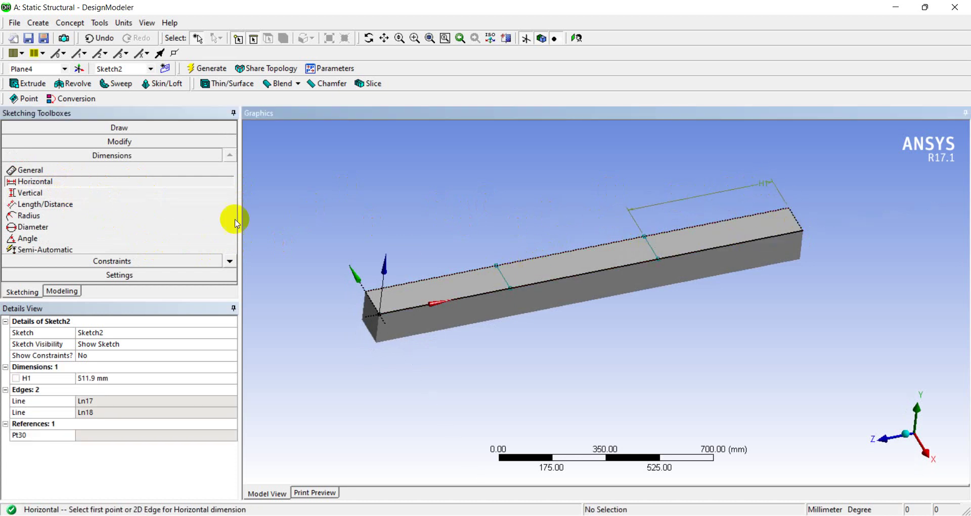
Step: Add a horizontal dimension between the two cross lines, and set H1 to 500 mm and H2 to 600 mm
left_click(507, 278)
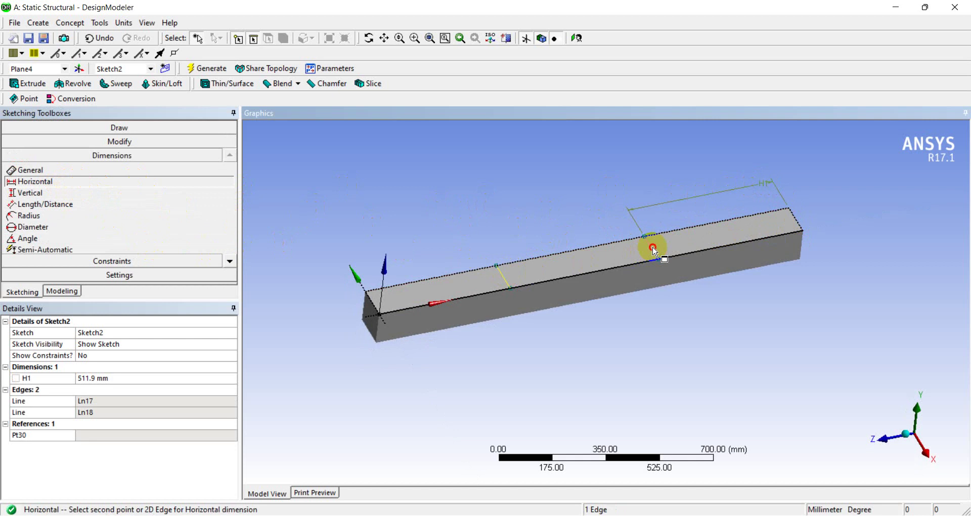
left_click(654, 249)
left_click(550, 222)
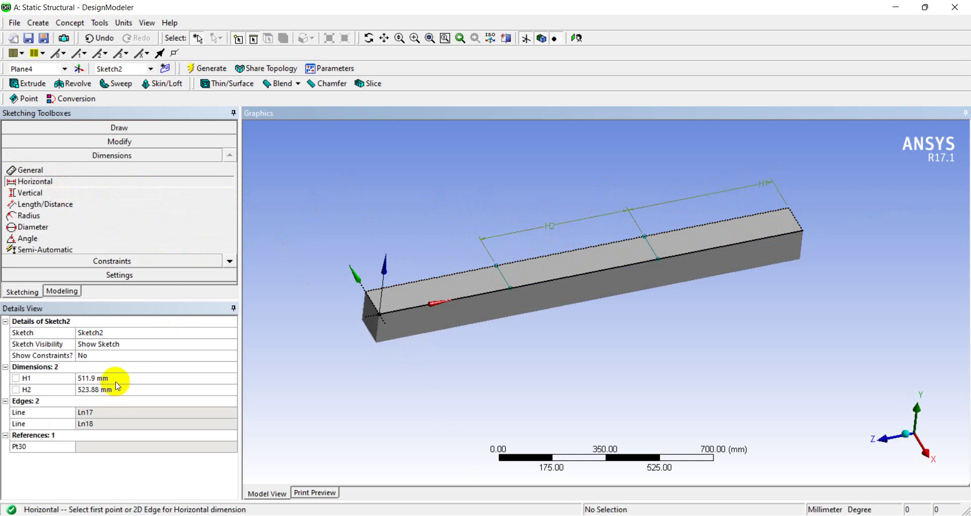
left_click(152, 379)
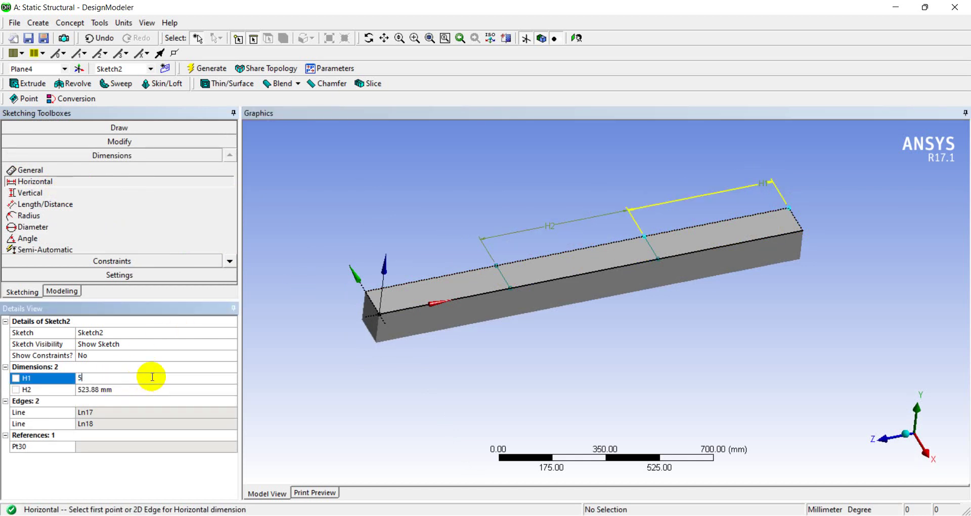
left_click(98, 389)
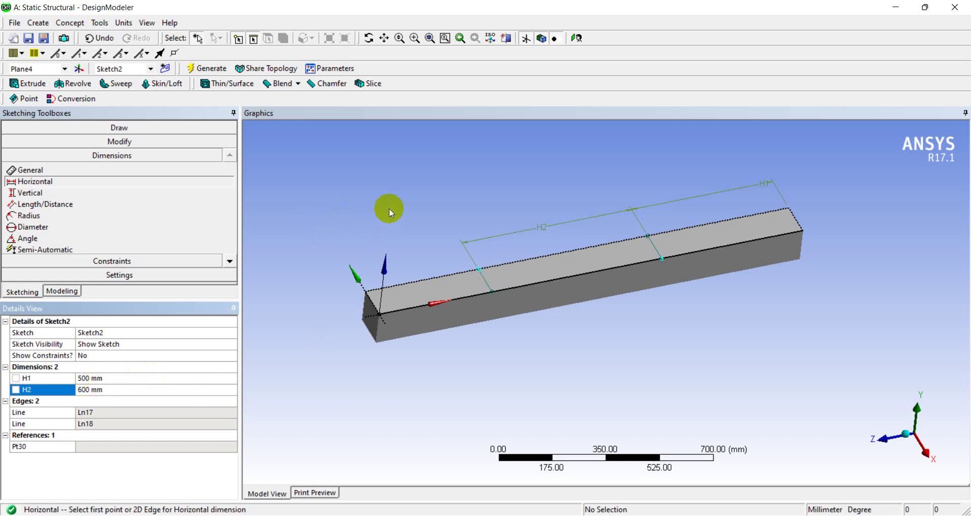
Step: Create a Face Split of the beam's upper face with the two sketched cross lines as tool geometry, and generate it
left_click(98, 24)
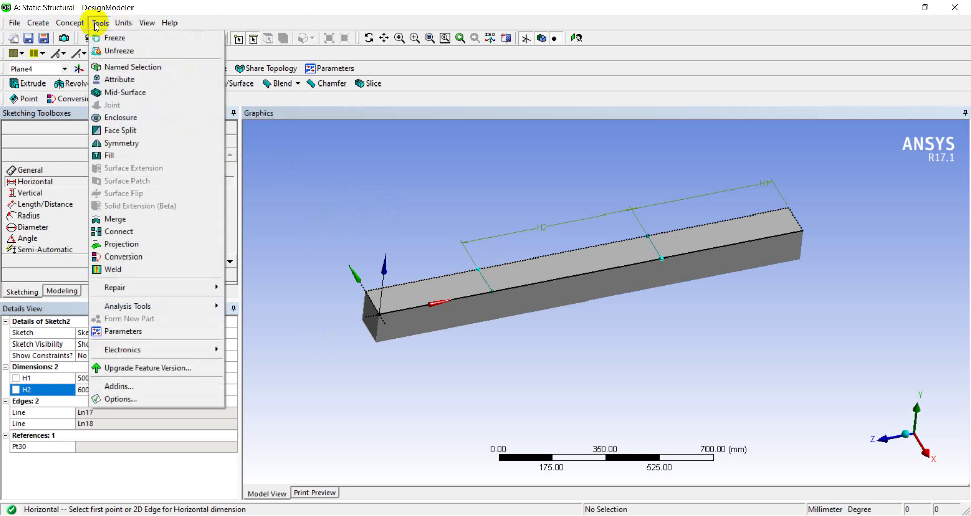
left_click(123, 135)
left_click(457, 287)
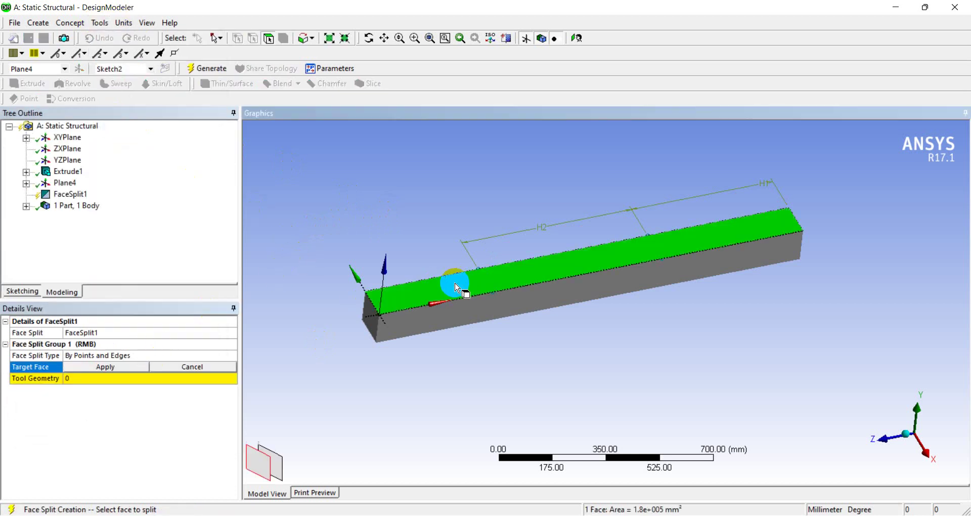
left_click(121, 367)
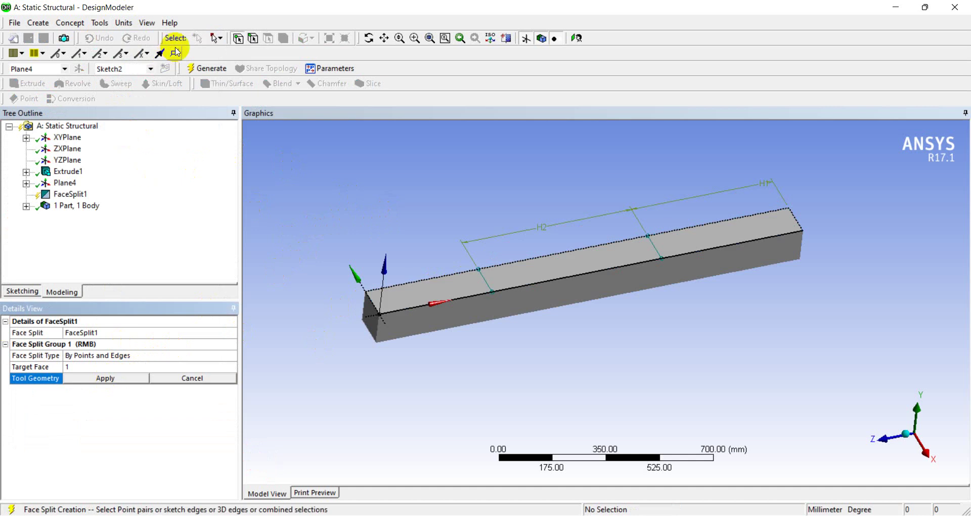
left_click(254, 39)
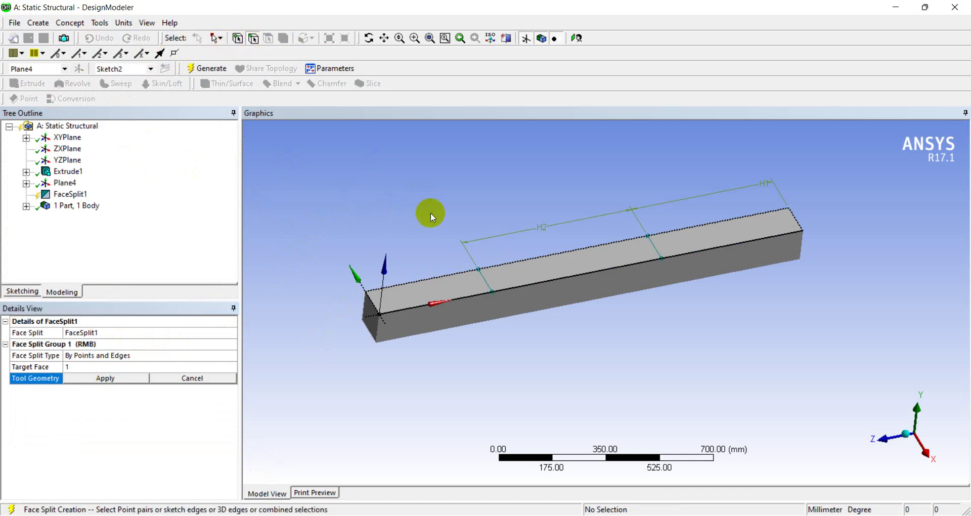
left_click(488, 284)
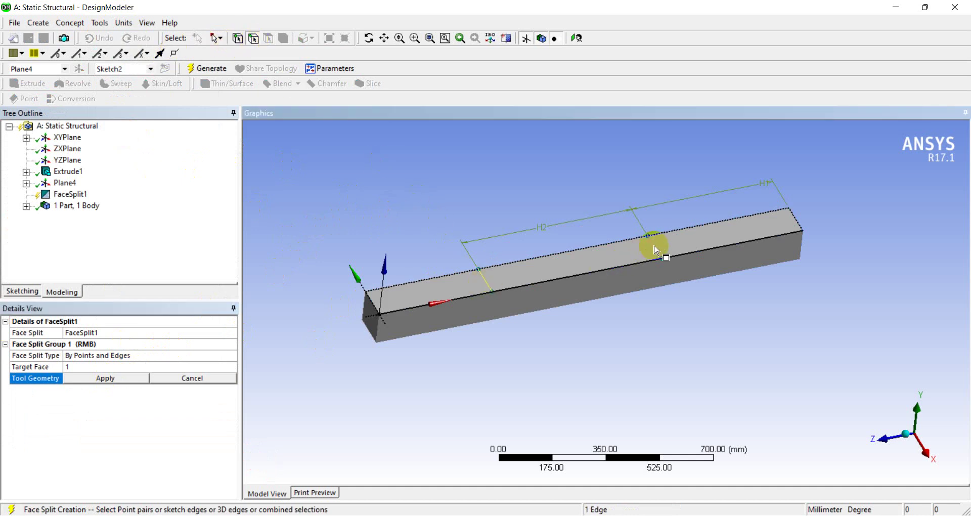
left_click(125, 379)
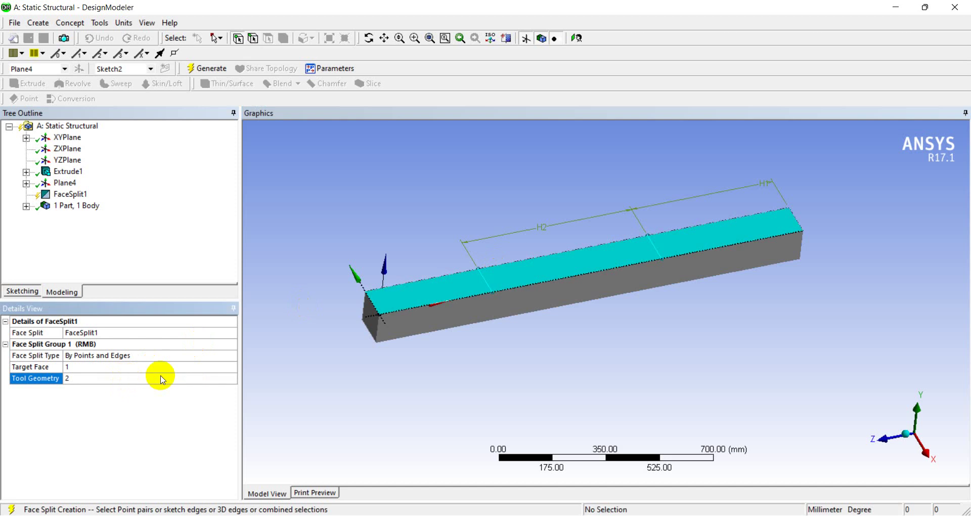
middle_click_drag(375, 410, 369, 411)
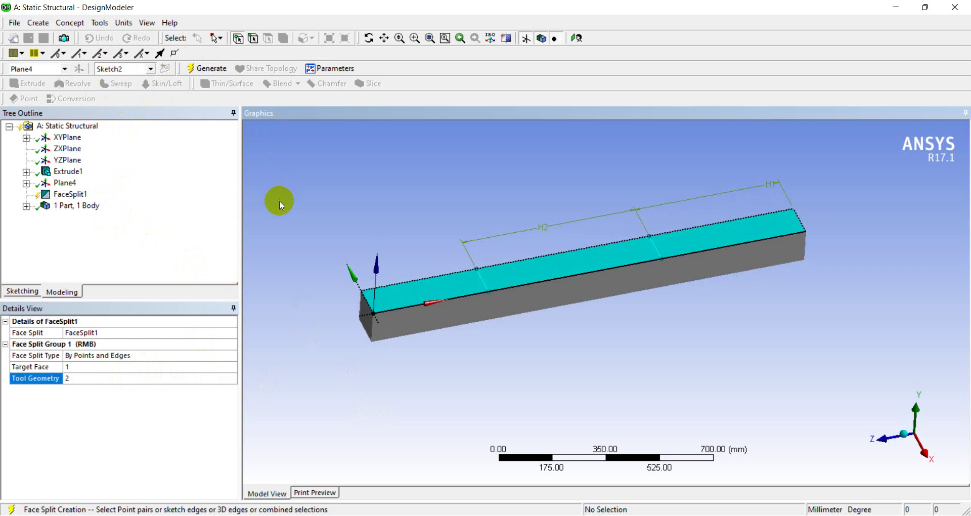
left_click(201, 68)
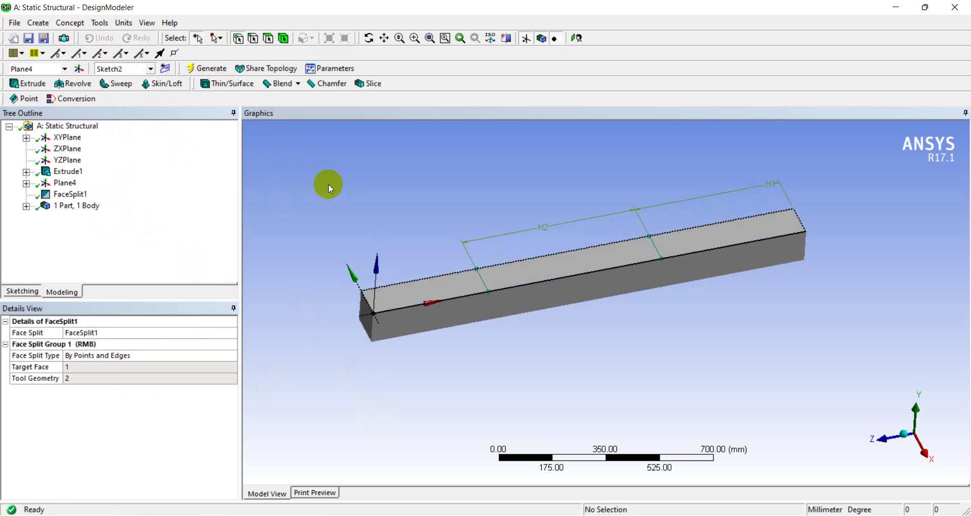
left_click(426, 281)
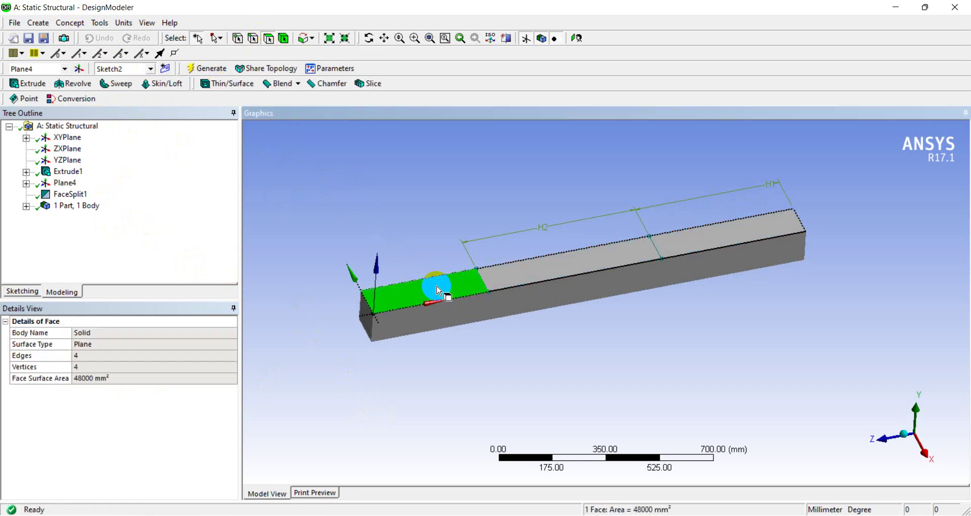
left_click(526, 269)
left_click(724, 248)
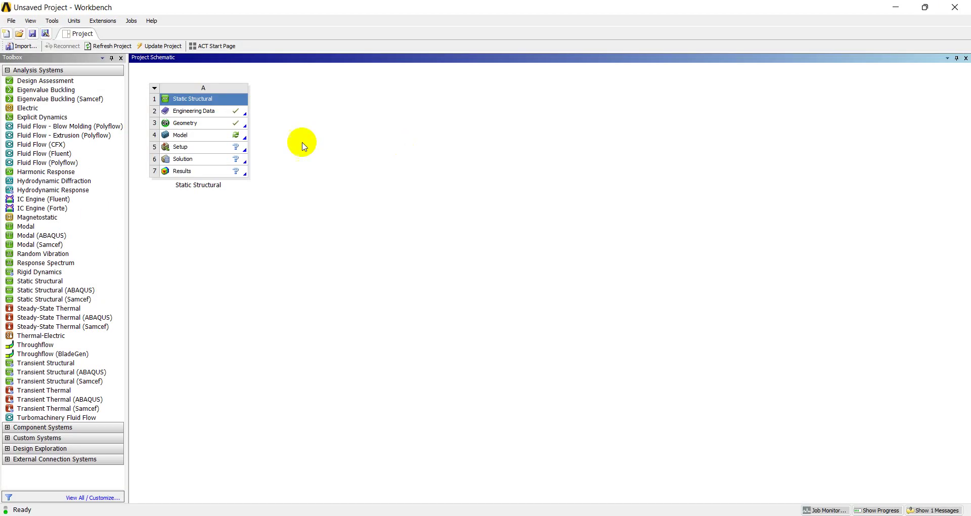
Step: Open the static structural system's Model in Mechanical and assign Gray Cast Iron to the solid body
double_click(197, 139)
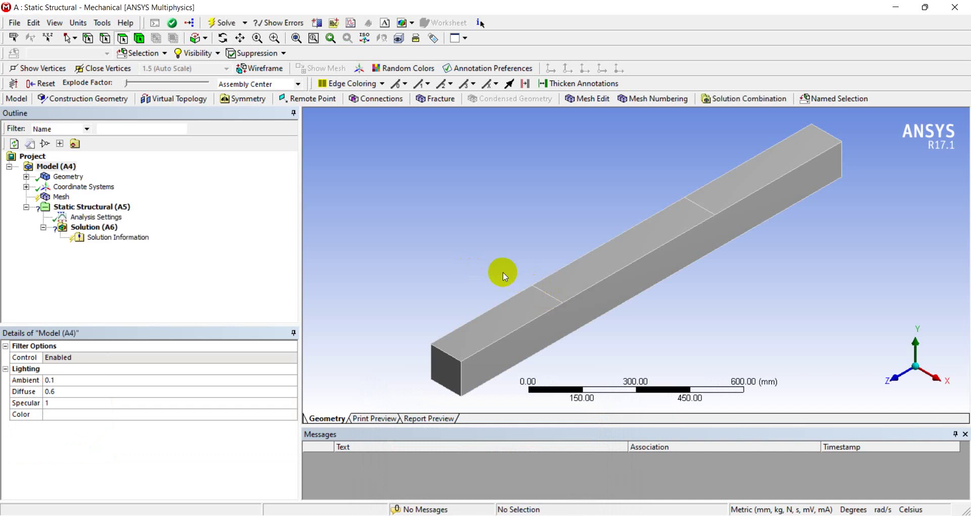
middle_click_drag(503, 271, 464, 273)
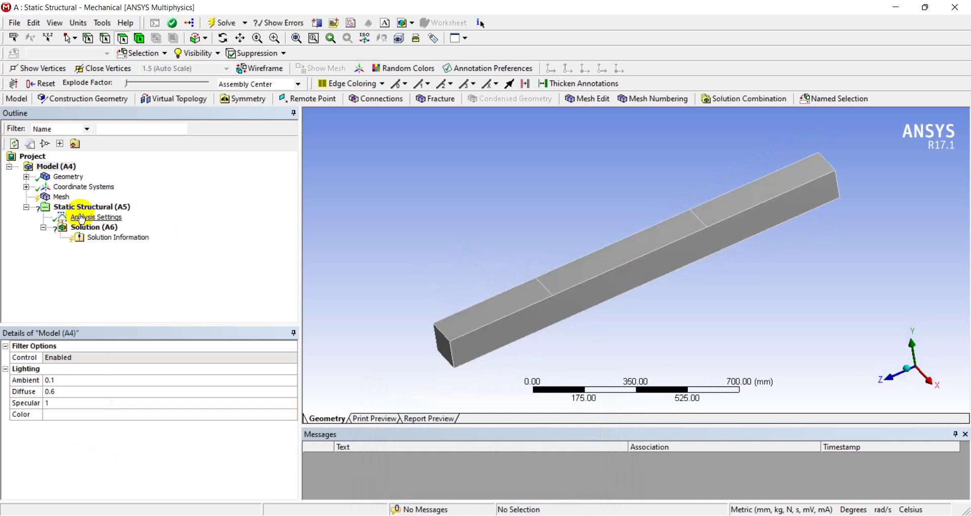
left_click(26, 177)
left_click(75, 187)
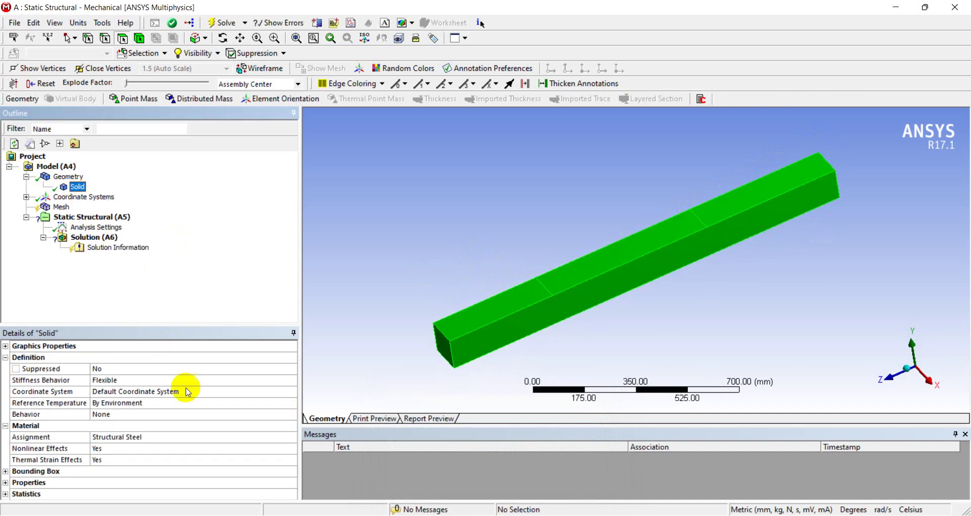
left_click(188, 436)
left_click(292, 437)
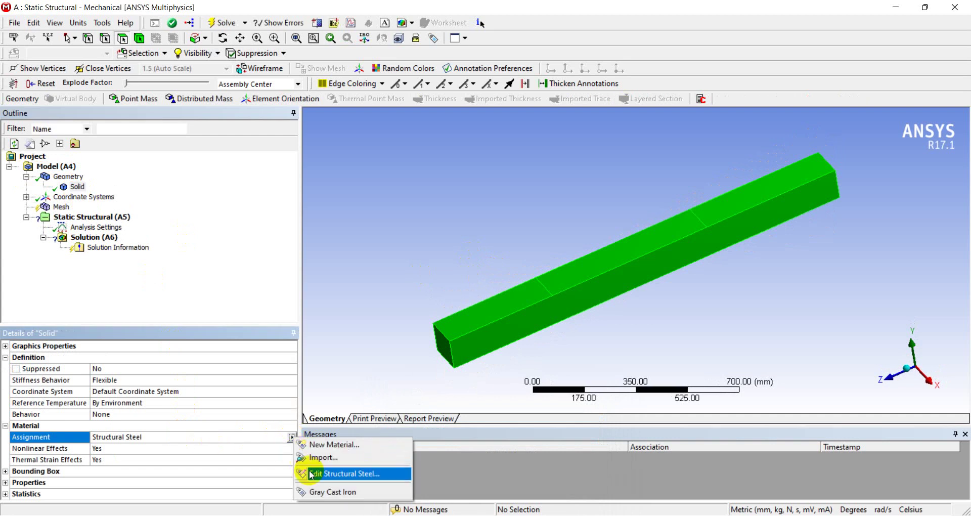
left_click(326, 490)
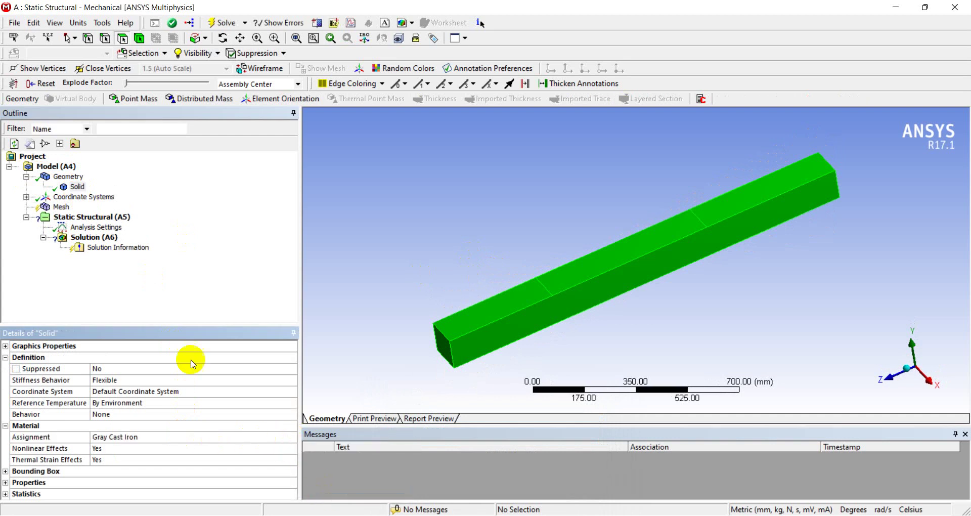
Step: Set the mesh's Relevance Center to Medium and update the mesh
left_click(70, 208)
left_click(6, 426)
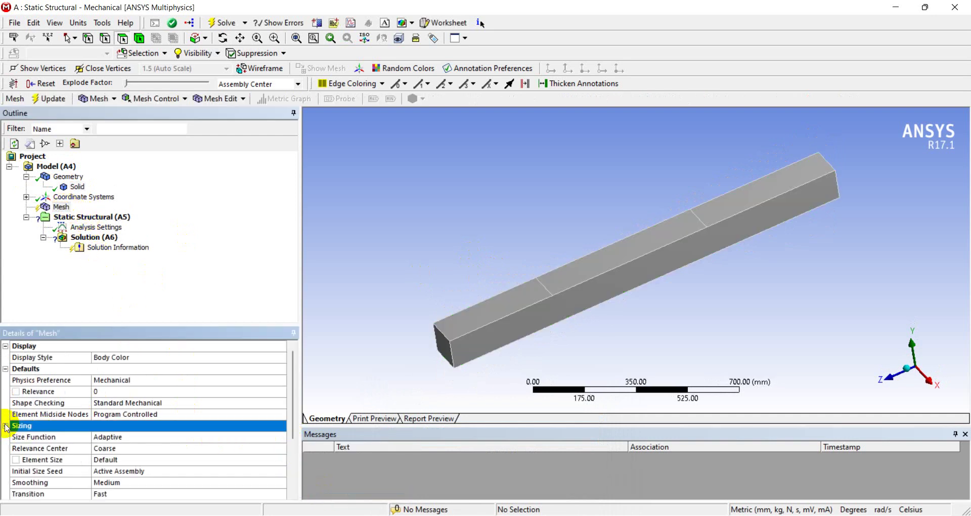
left_click(133, 448)
left_click(281, 449)
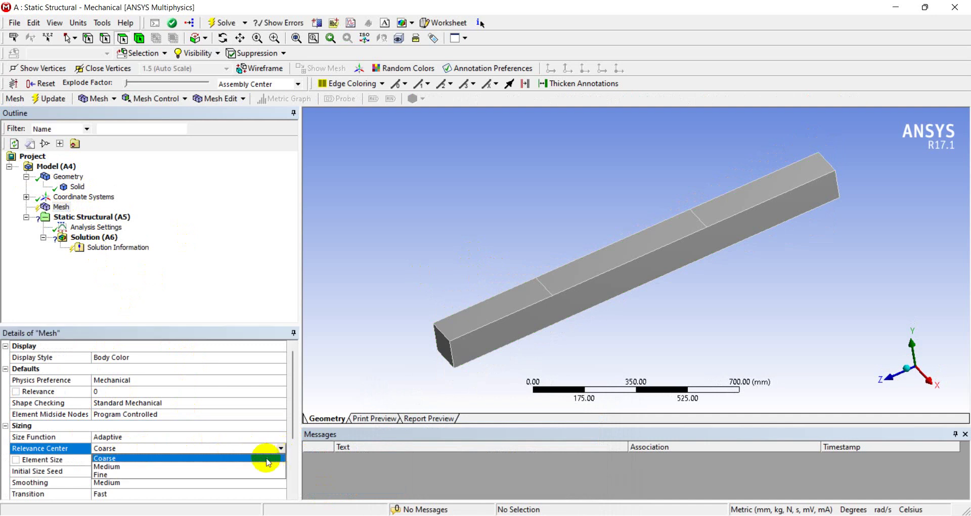
left_click(251, 466)
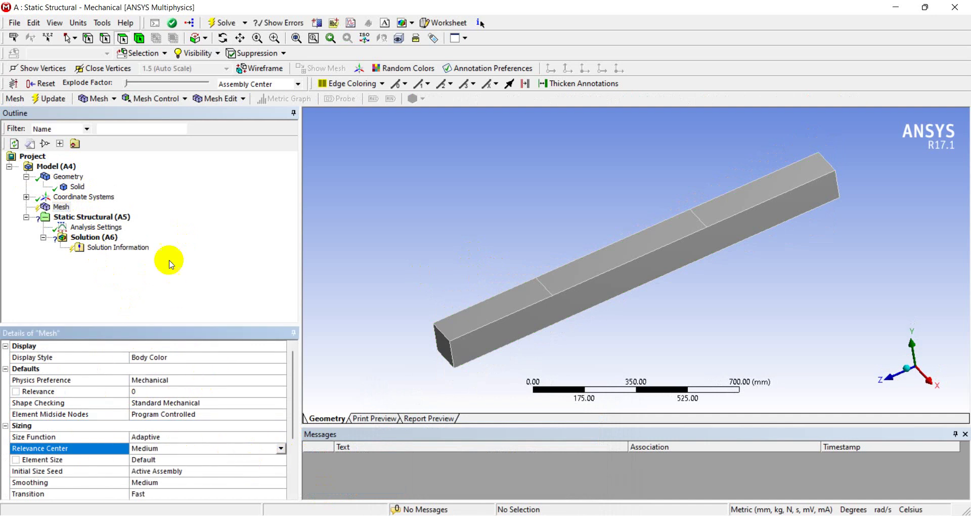
right_click(59, 208)
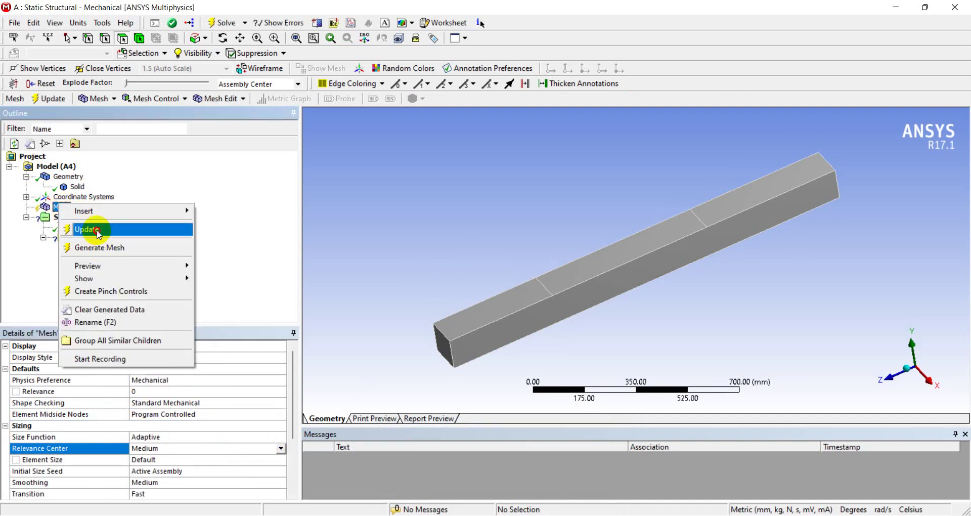
left_click(99, 231)
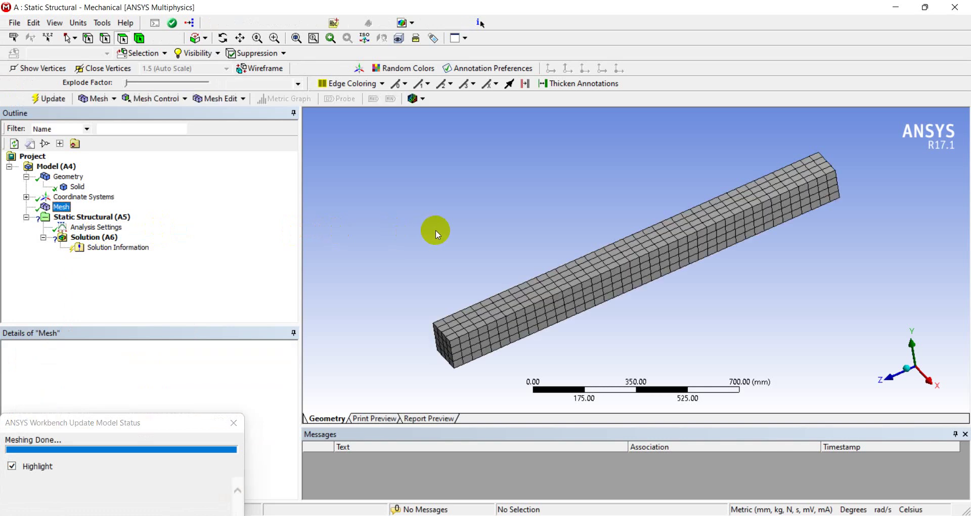
Step: Insert a Fixed Support in the static structural analysis and apply it to the upper edge of the beam's near end face
left_click(92, 219)
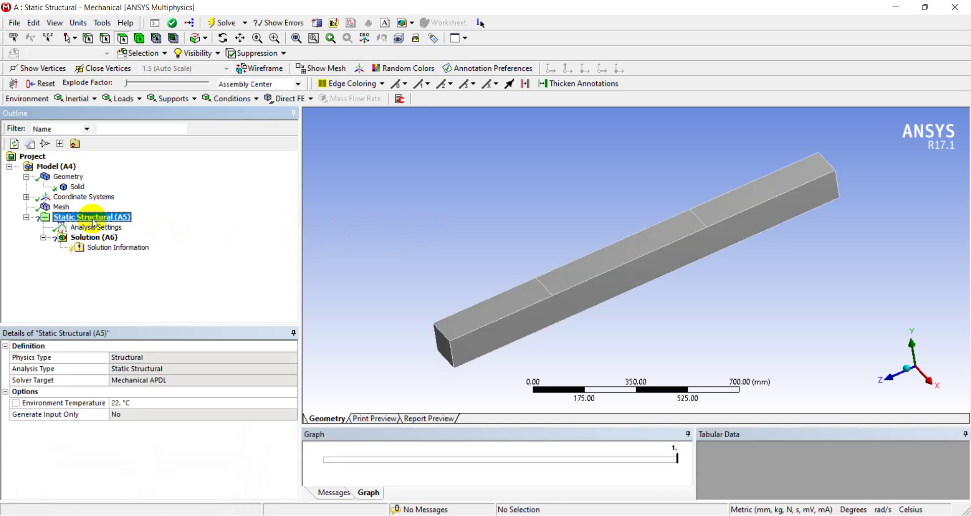
right_click(94, 223)
mouse_move(172, 226)
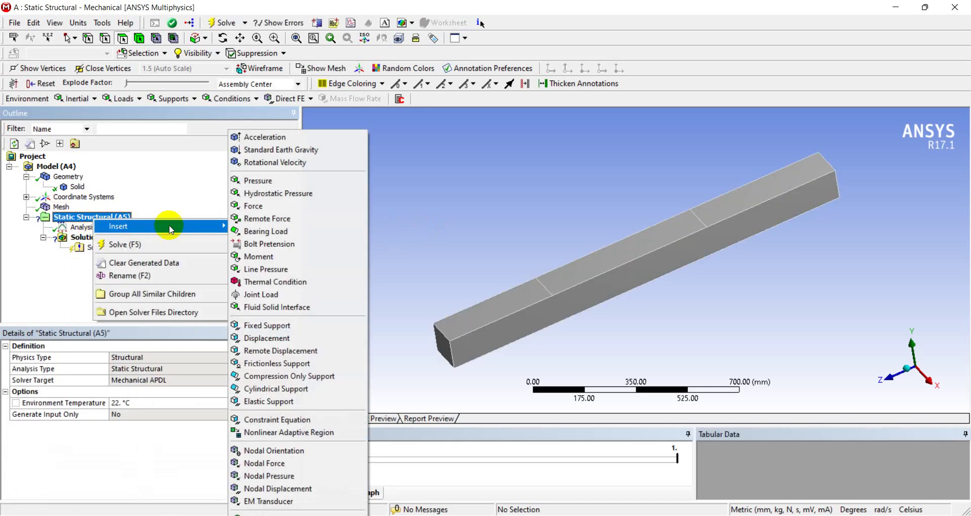
left_click(284, 328)
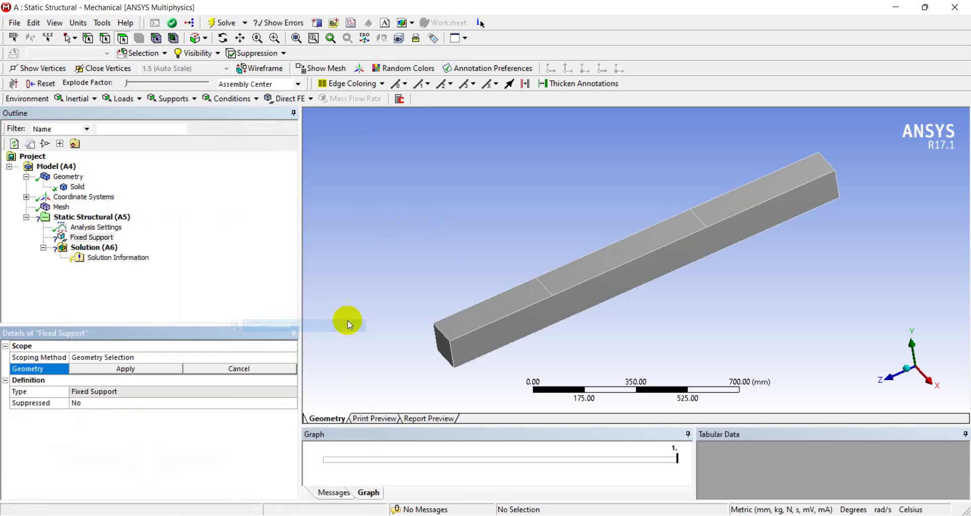
left_click(102, 42)
left_click(444, 340)
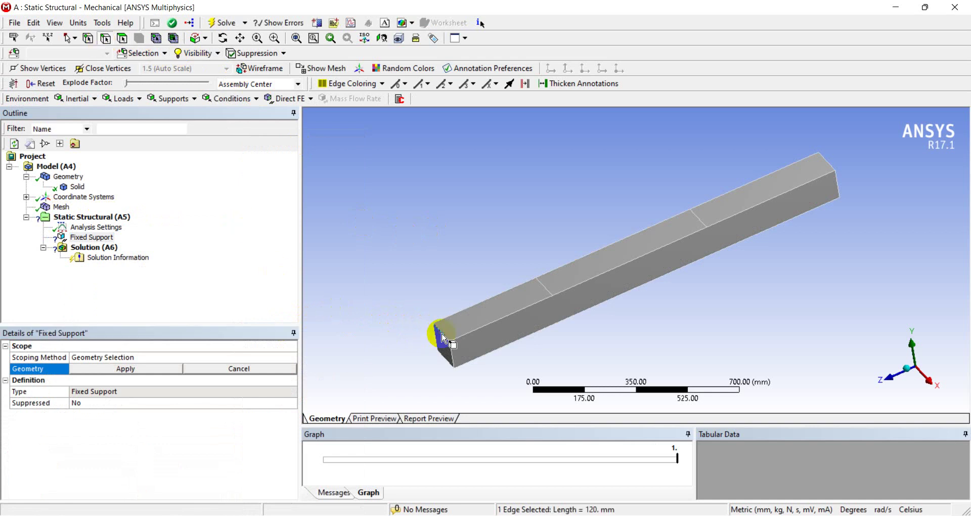
left_click(156, 369)
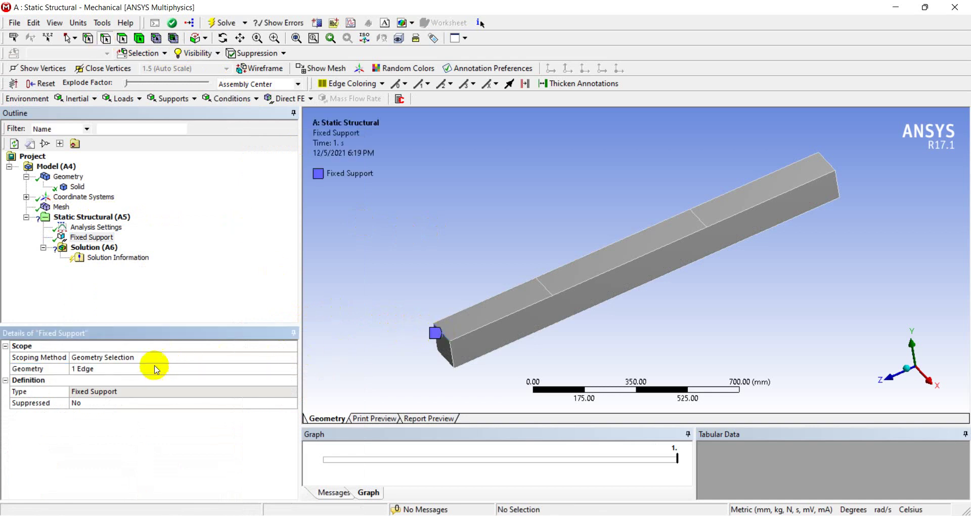
Step: Insert a Displacement support in the static structural analysis and apply it to the upper edge of the beam's far end face
left_click(91, 217)
right_click(91, 218)
mouse_move(188, 225)
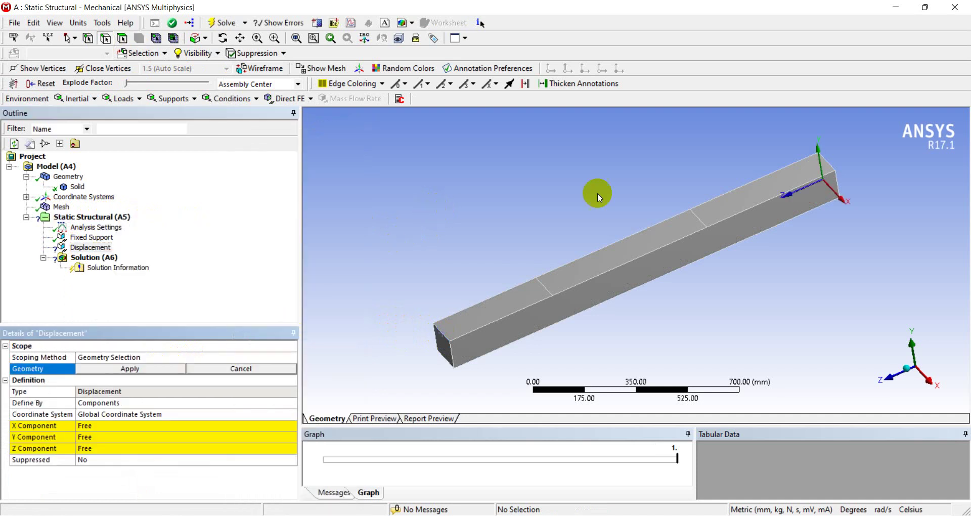
left_click(132, 369)
Step: Set the displacement's X, Y and Z components to 0 mm
left_click(114, 426)
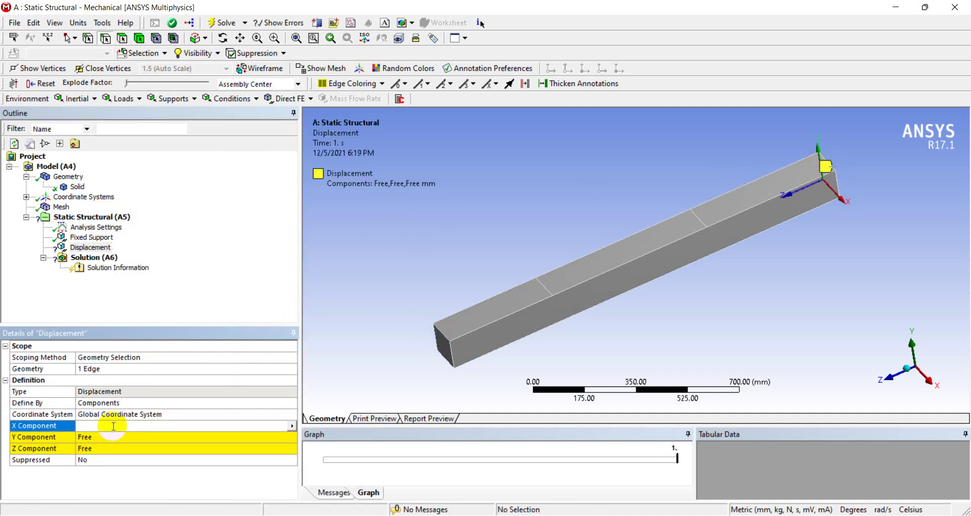
type("0")
left_click(76, 449)
left_click(91, 436)
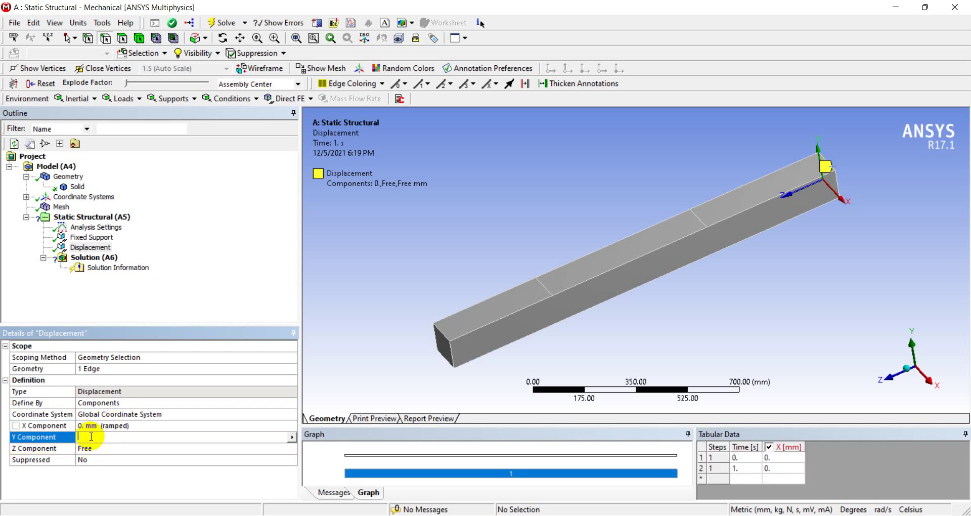
left_click(115, 450)
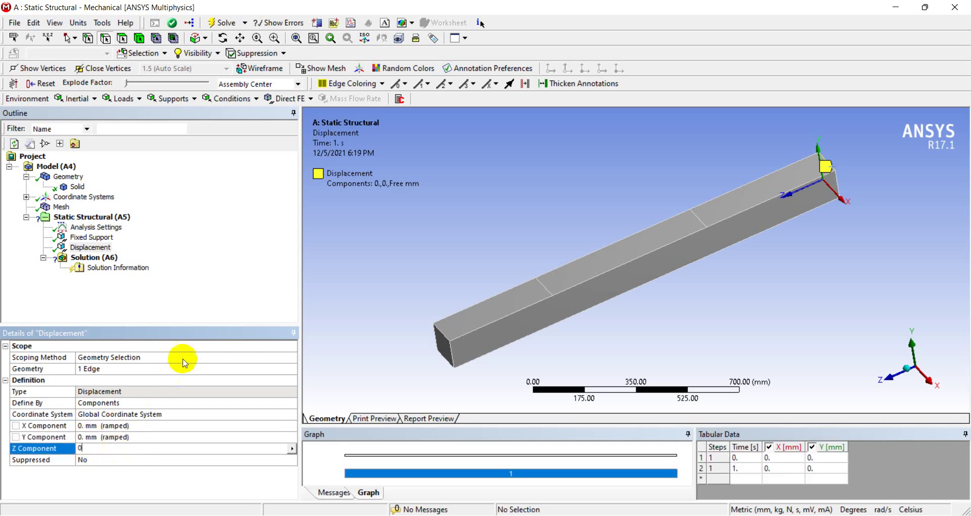
left_click(195, 305)
Step: Insert a Force in the static structural analysis and apply it to the split line nearer the fixed end on the beam's upper face
left_click(99, 218)
right_click(99, 219)
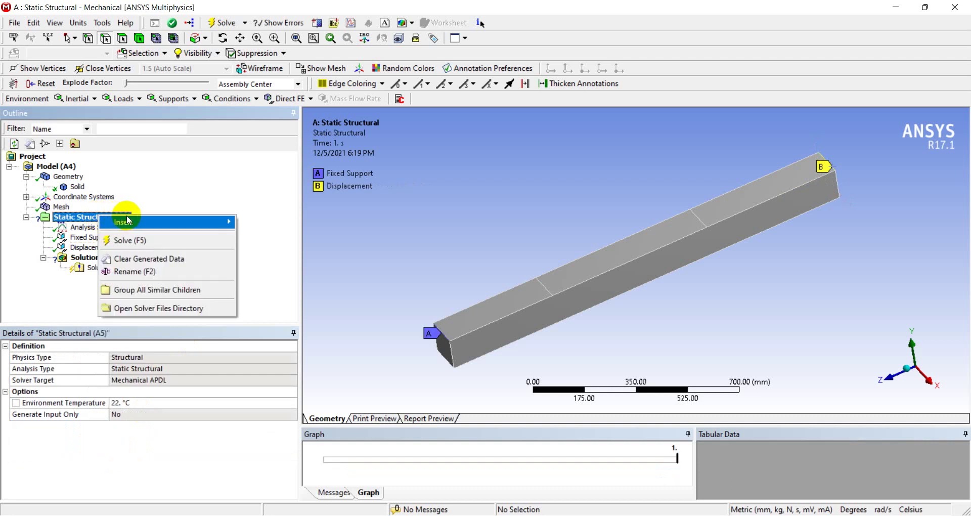
mouse_move(162, 219)
left_click(282, 207)
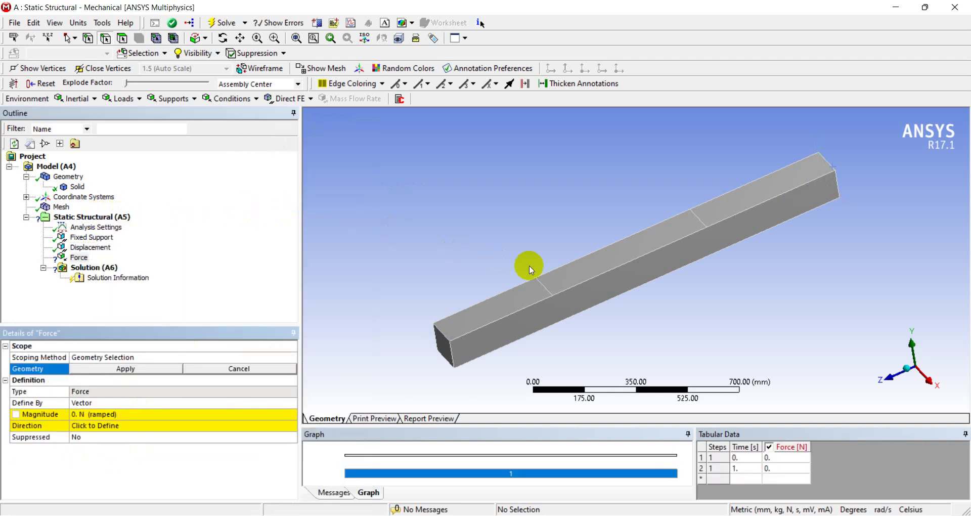
left_click(551, 290)
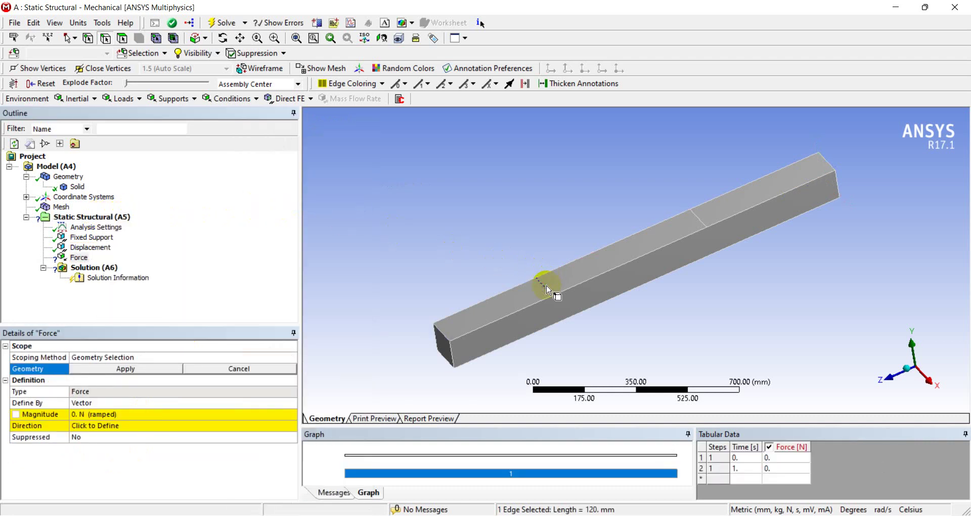
left_click(126, 369)
Step: Define the force by components and set its Y component to -1000 N
left_click(291, 403)
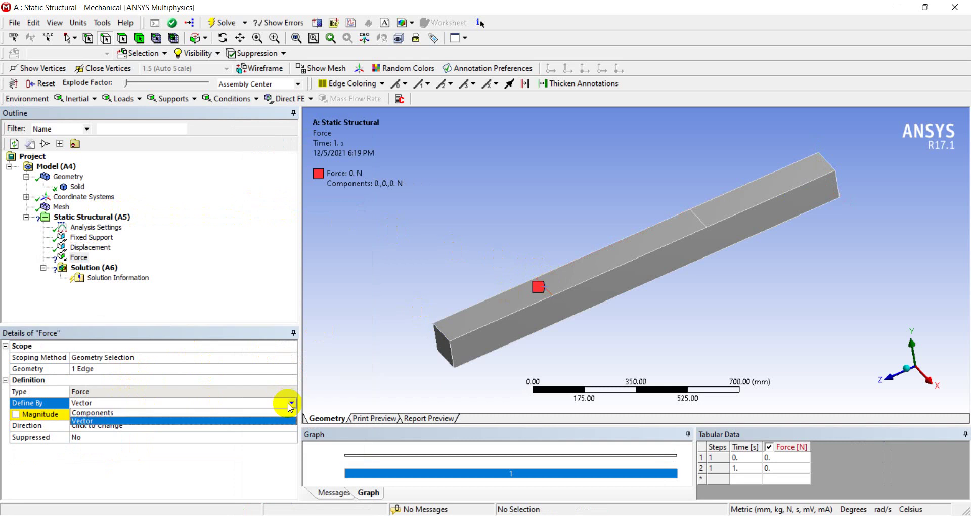
left_click(225, 420)
middle_click_drag(641, 367, 636, 354)
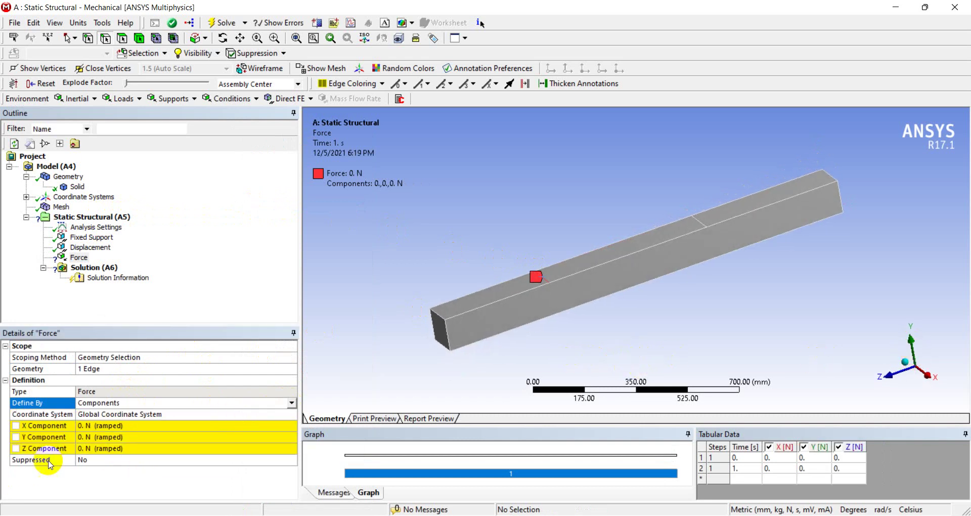
left_click(101, 438)
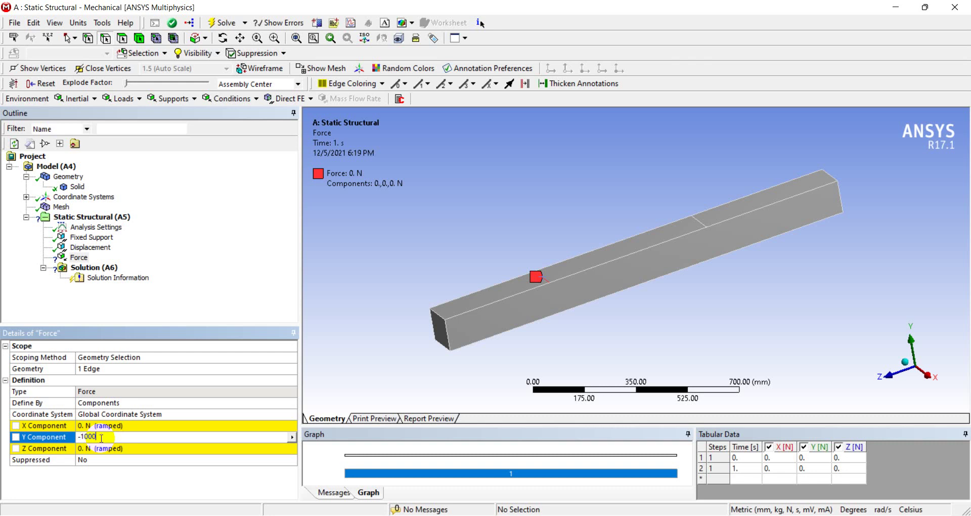
key("Return")
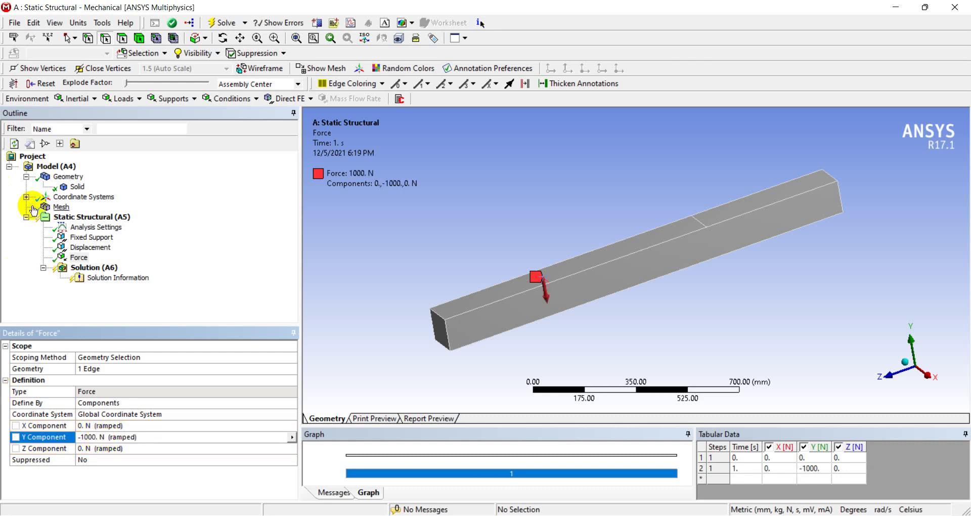
Step: Insert a second Force and apply it to the split line nearer the displacement support on the beam's upper face
left_click(76, 217)
right_click(74, 217)
mouse_move(146, 227)
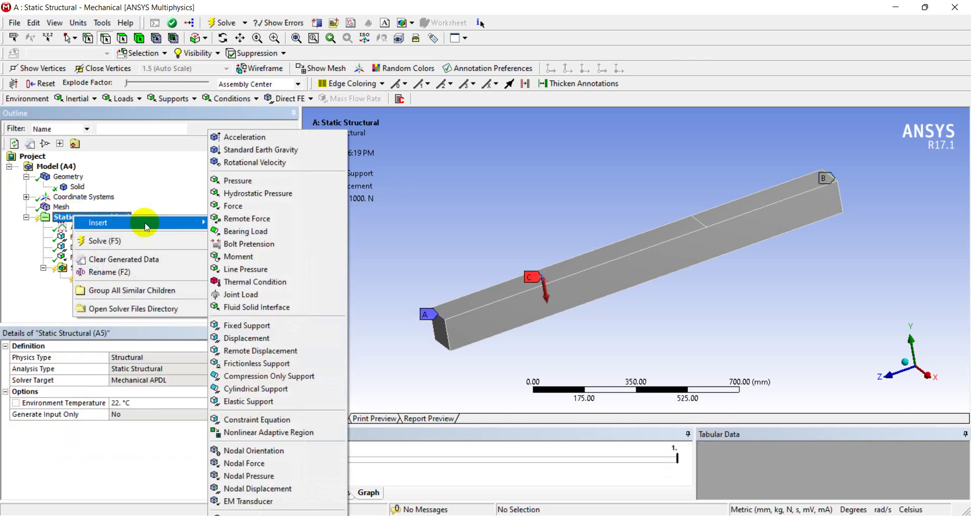
left_click(230, 206)
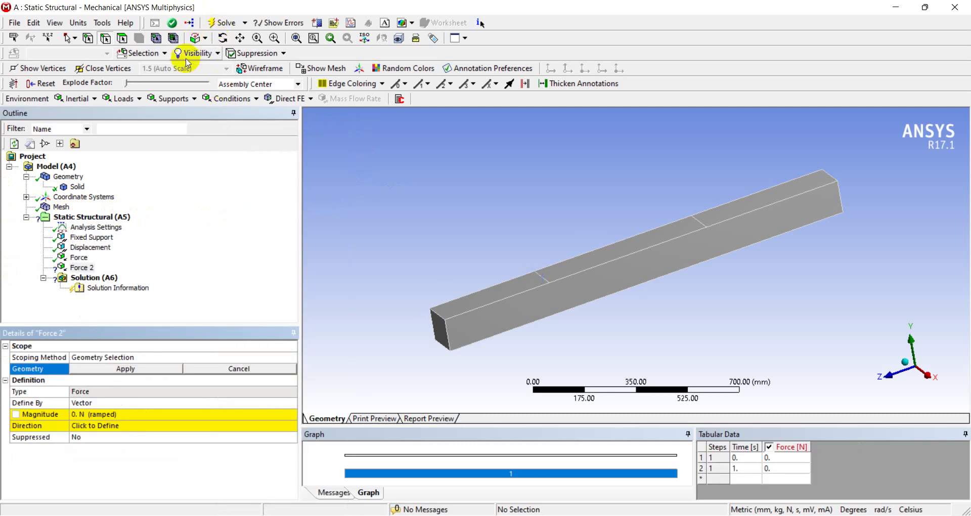
left_click(106, 38)
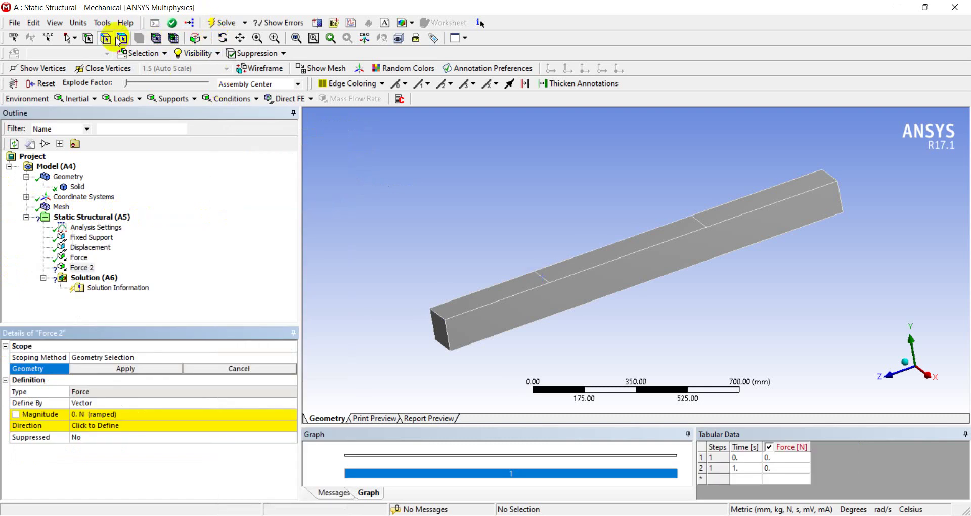
left_click(702, 227)
left_click(126, 369)
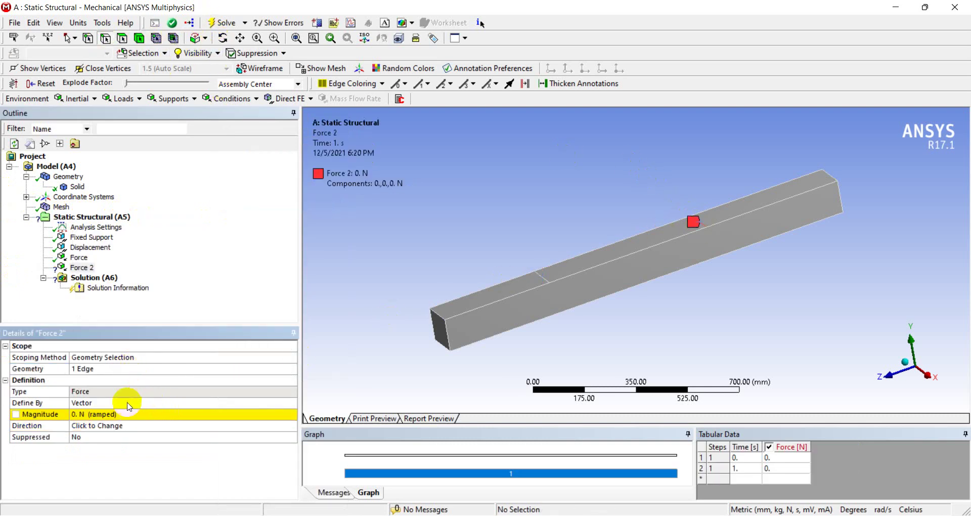
Step: Define the second force by components and set its Y component to -2000 N
left_click(223, 404)
left_click(292, 402)
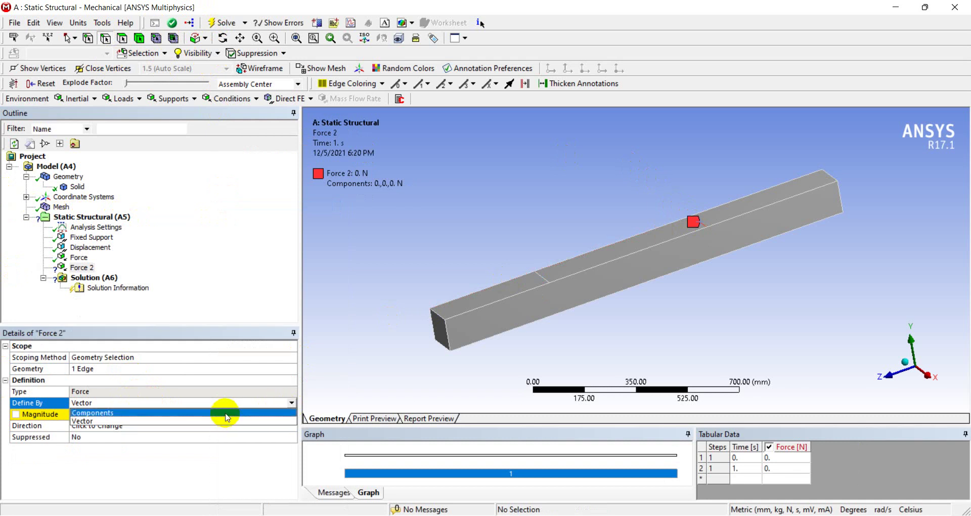
left_click(223, 414)
left_click(130, 437)
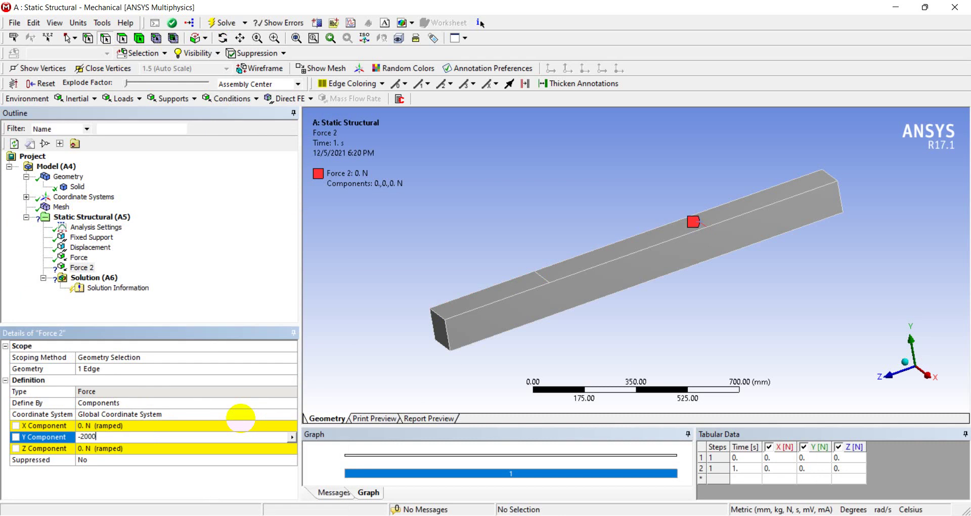
key("Return")
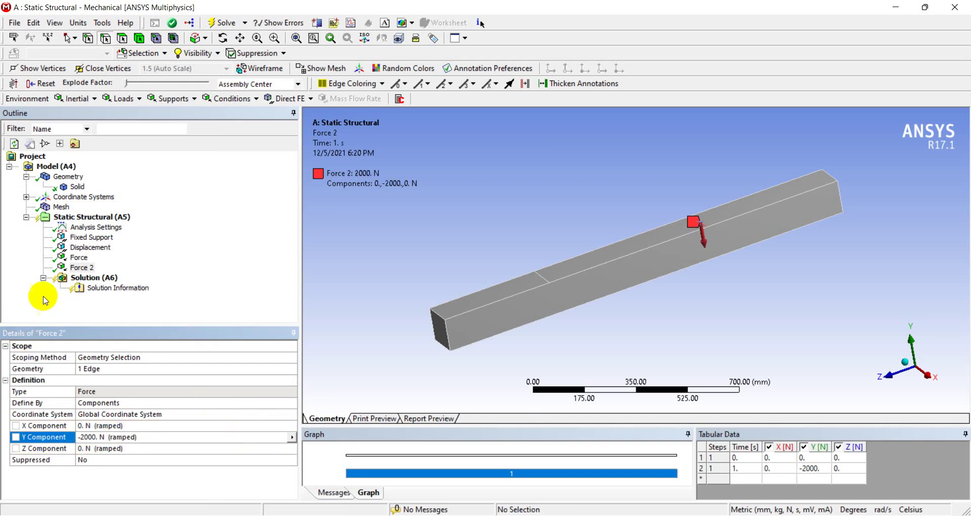
Step: Add a Total Deformation result to the solution
left_click(87, 283)
right_click(88, 282)
mouse_move(191, 287)
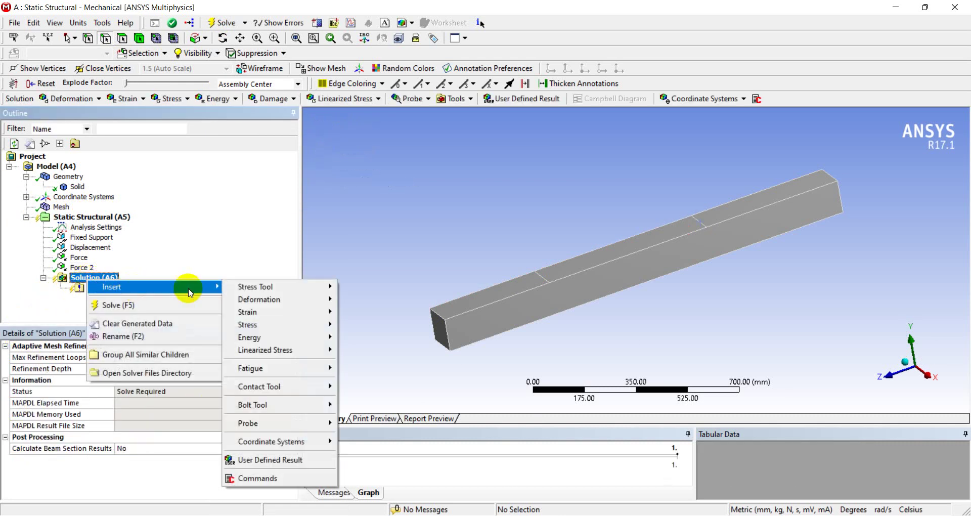
mouse_move(263, 300)
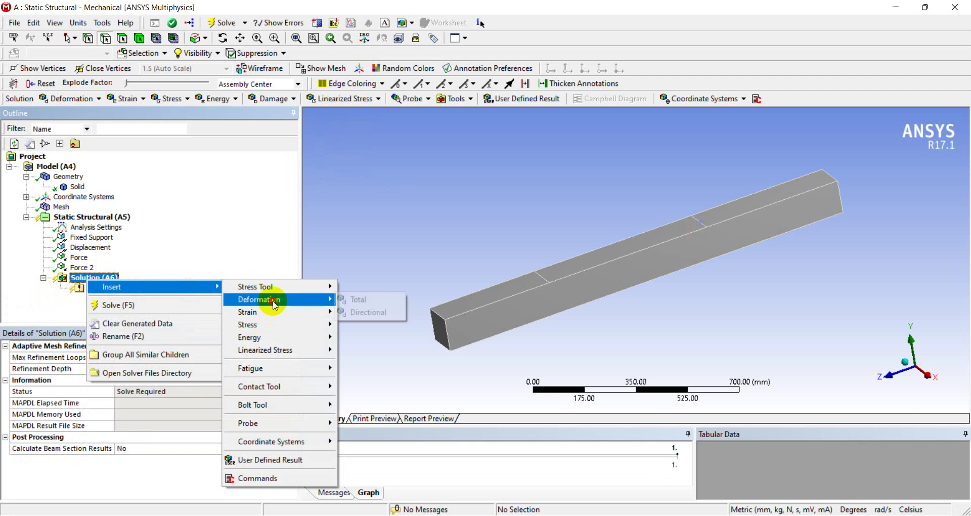
left_click(356, 298)
Step: Add an Equivalent (von-Mises) Stress result to the solution
left_click(105, 280)
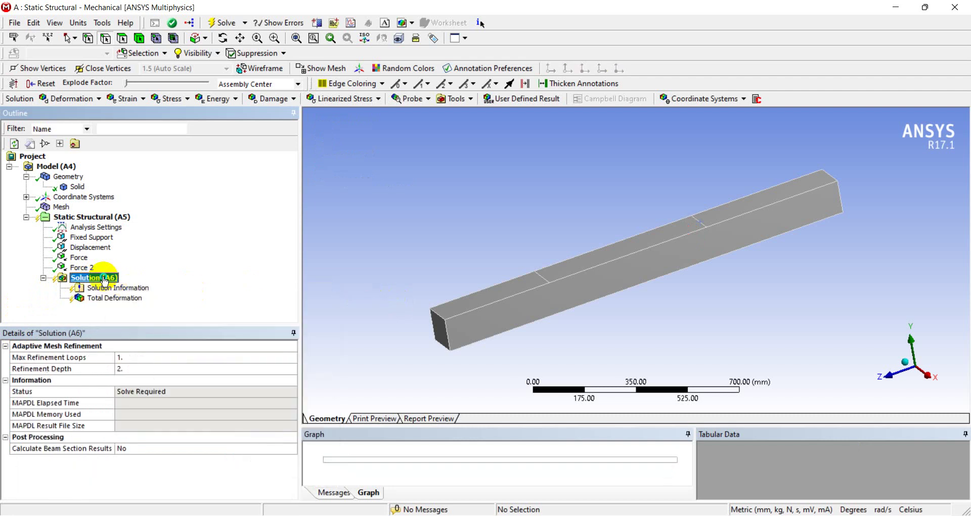
right_click(104, 280)
mouse_move(152, 284)
mouse_move(283, 327)
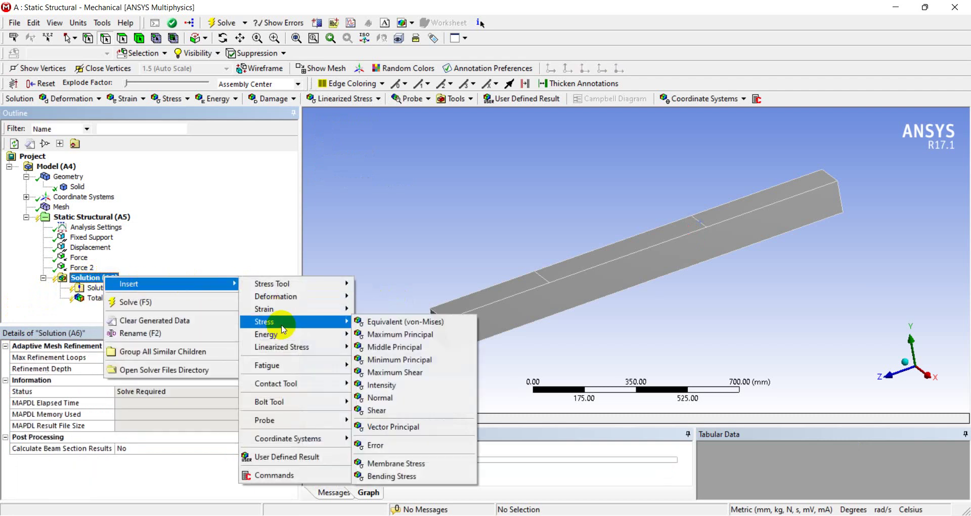
left_click(381, 323)
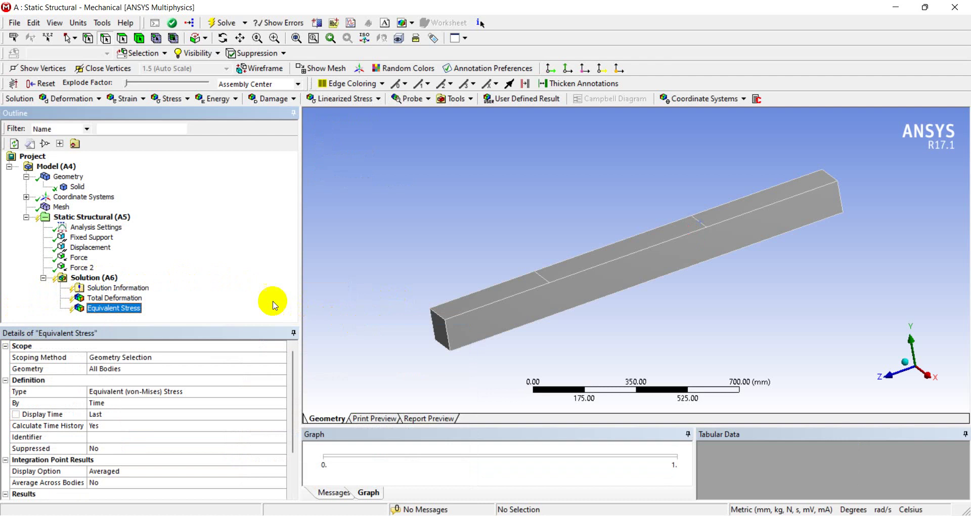
Step: Solve the static structural analysis and display the equivalent stress contours with No WireFrame
left_click(216, 20)
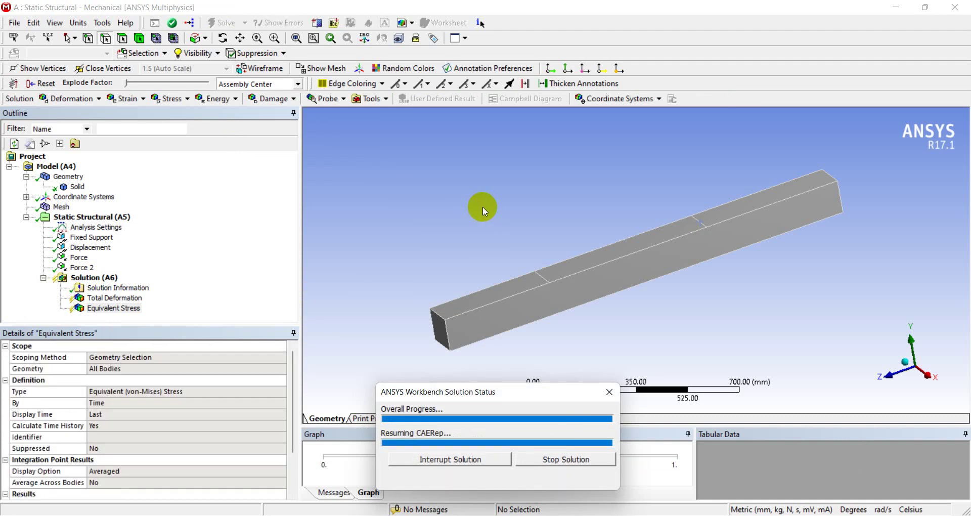
mouse_move(496, 243)
left_mouse_down()
mouse_move(481, 222)
mouse_move(486, 232)
left_mouse_up()
left_click(183, 100)
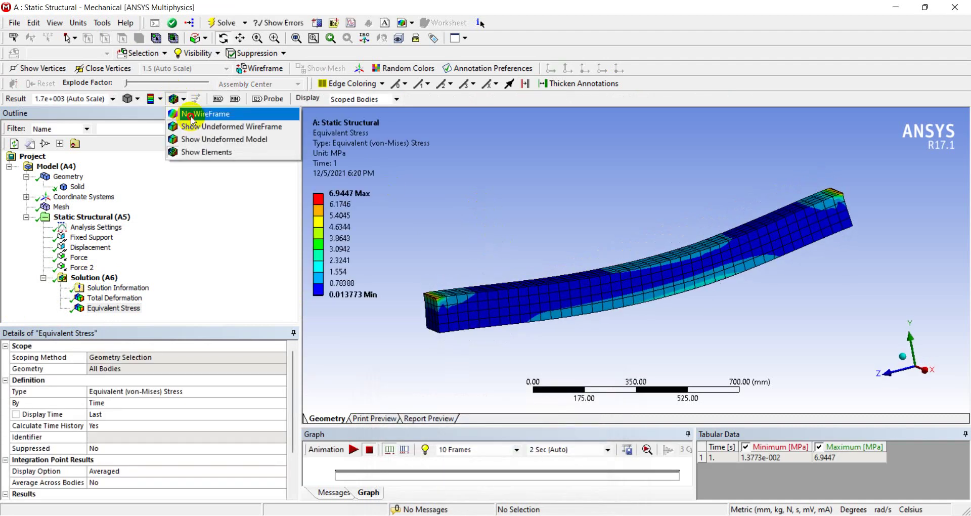
left_click(192, 115)
Step: Play and pause the animation of the equivalent stress result and of the total deformation result
left_click(354, 450)
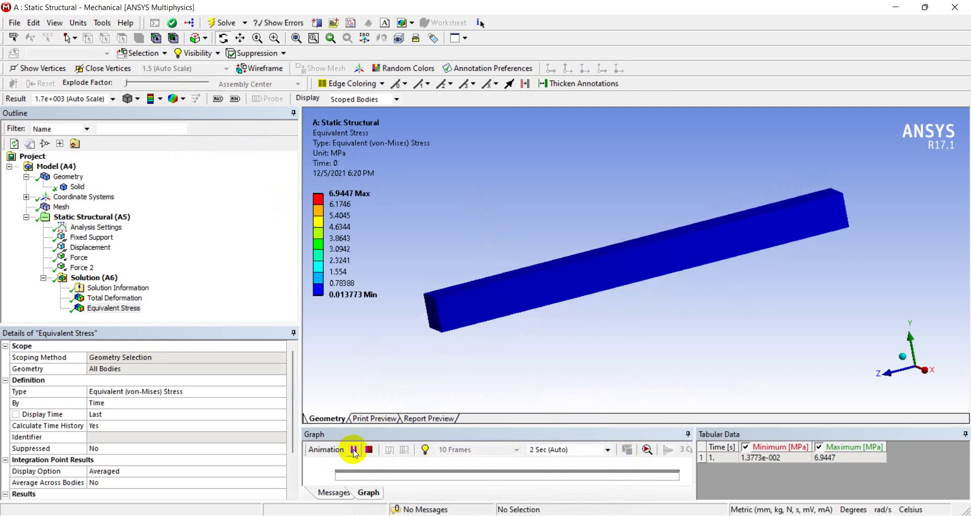
left_click(355, 450)
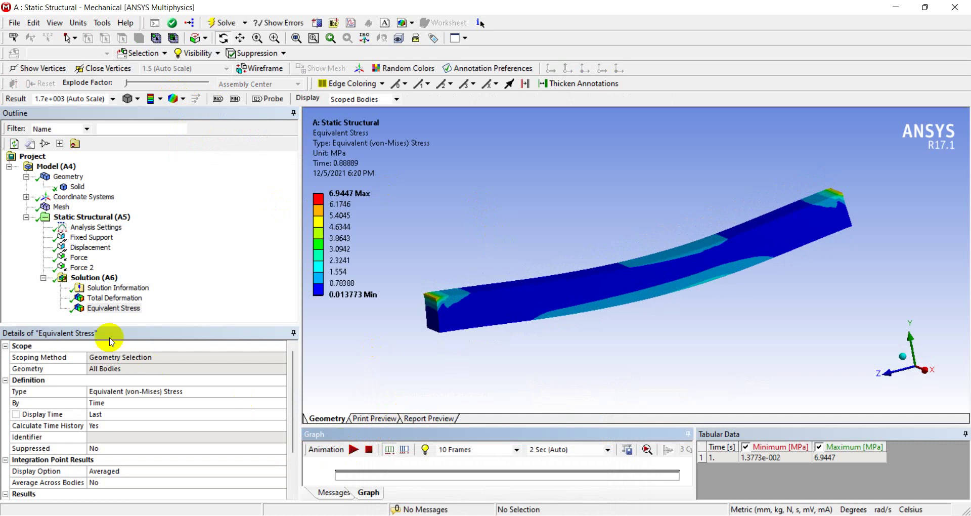
left_click(111, 299)
left_click(354, 450)
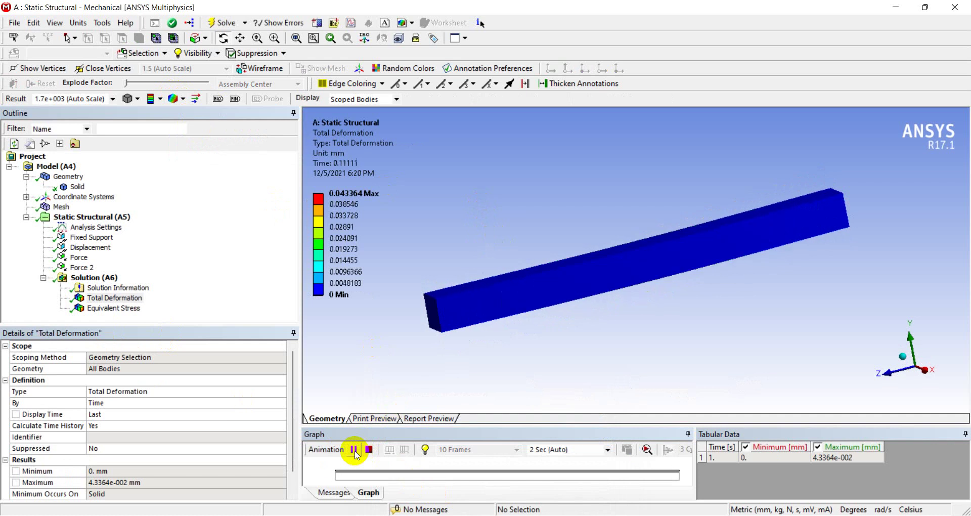
left_click(354, 451)
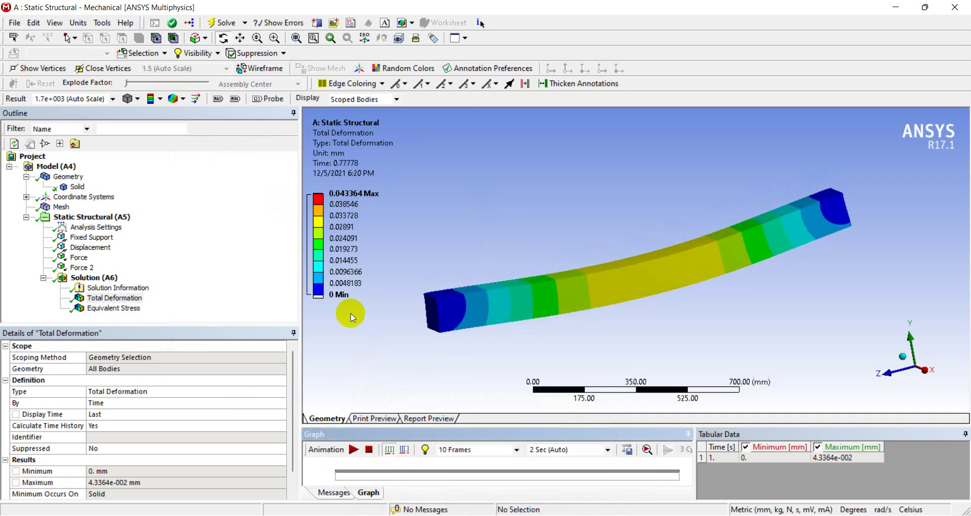
Step: Show the maximum and minimum location labels on the total deformation plot
left_click(218, 98)
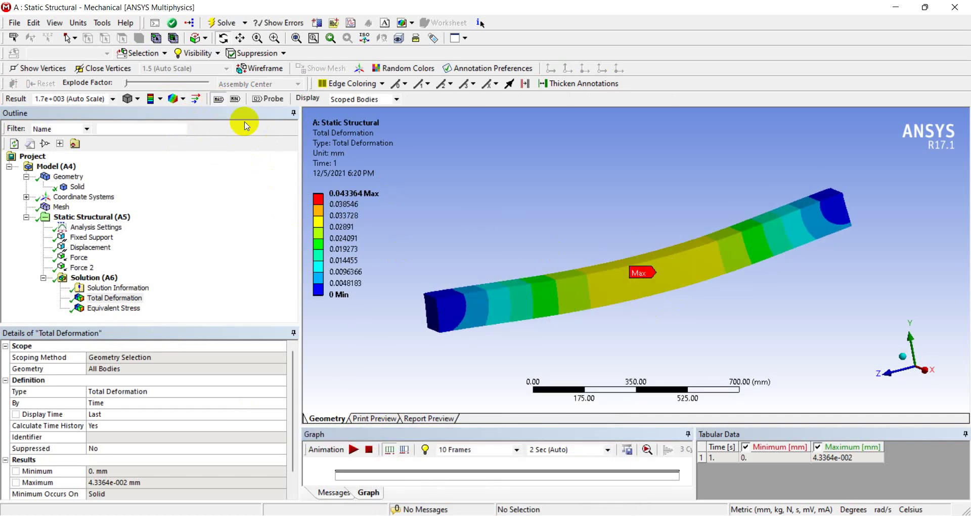
left_click(234, 99)
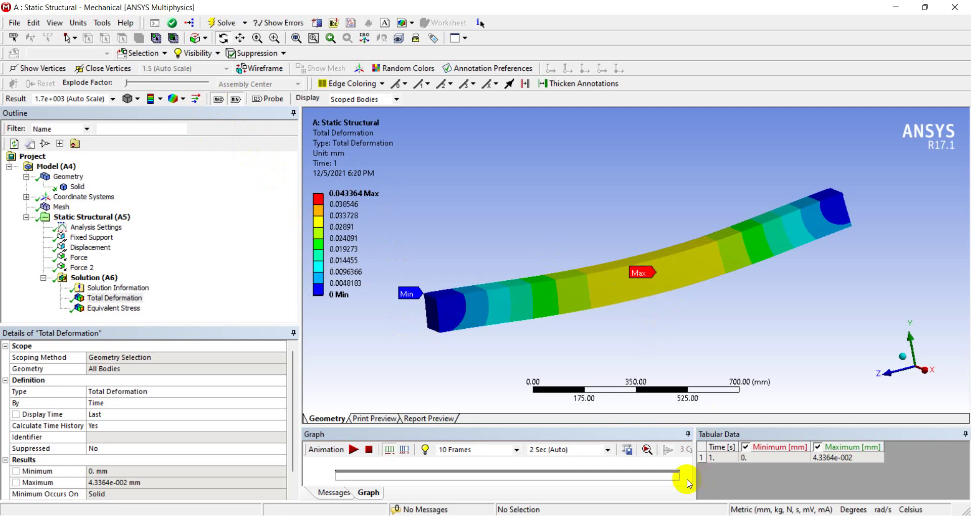
mouse_move(611, 515)
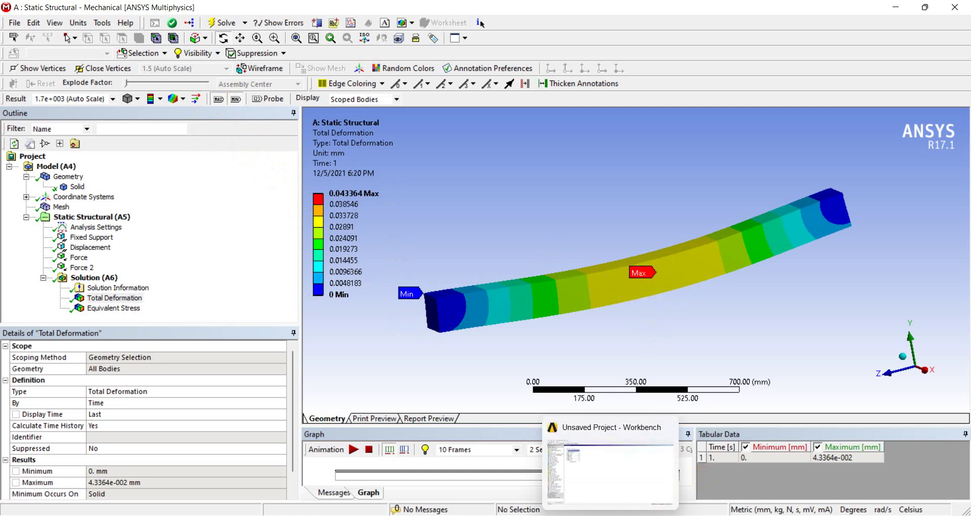